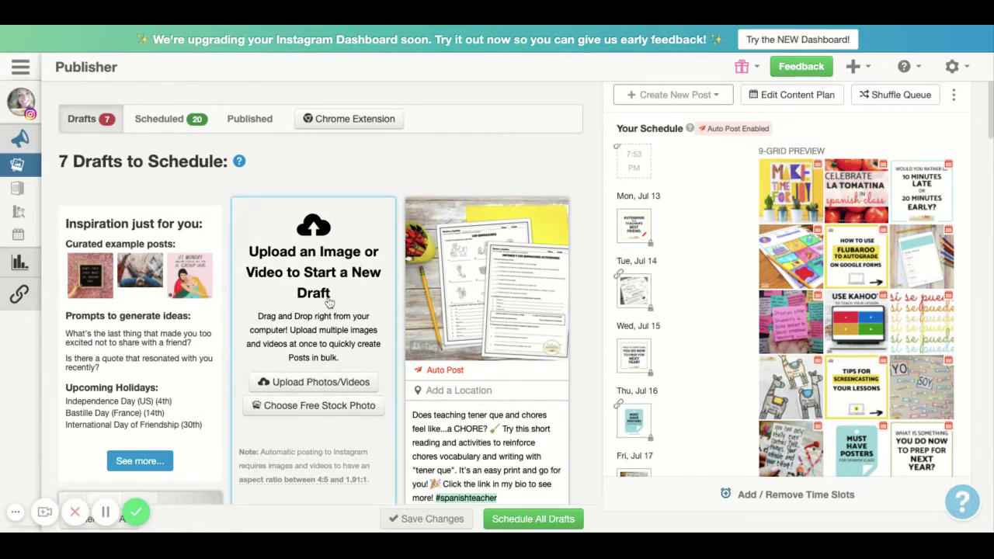
Step: Upload the "Hoy es un día perfecto para ser feliz" image from the computer as a new draft post
{"action": "left_click", "coordinate": [309, 388]}
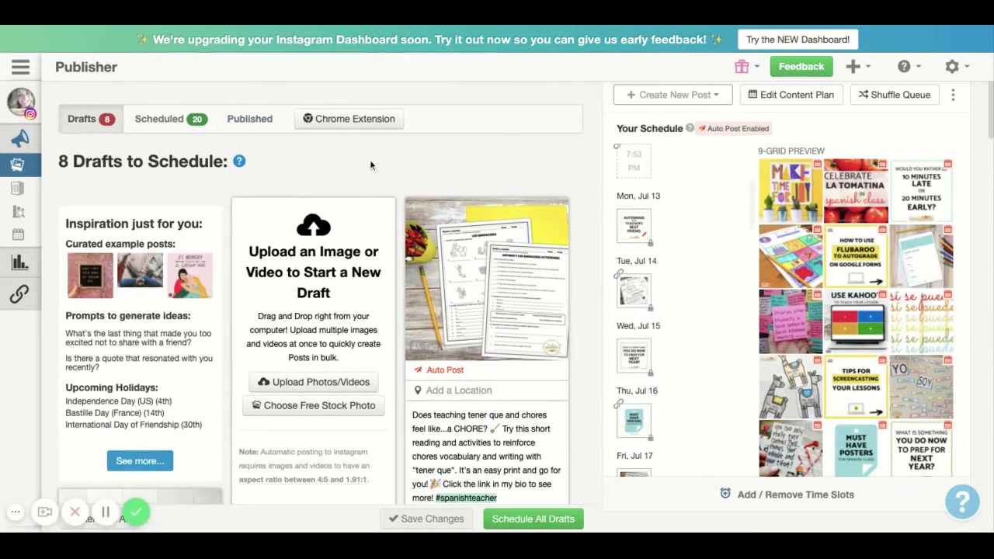
Step: Start the caption of the "Hoy es un día perfecto para ser feliz" draft with yellow heart, sun and smiley emojis, followed by a blank line
{"action": "scroll", "coordinate": [381, 185], "scroll_direction": "down", "scroll_amount": 5}
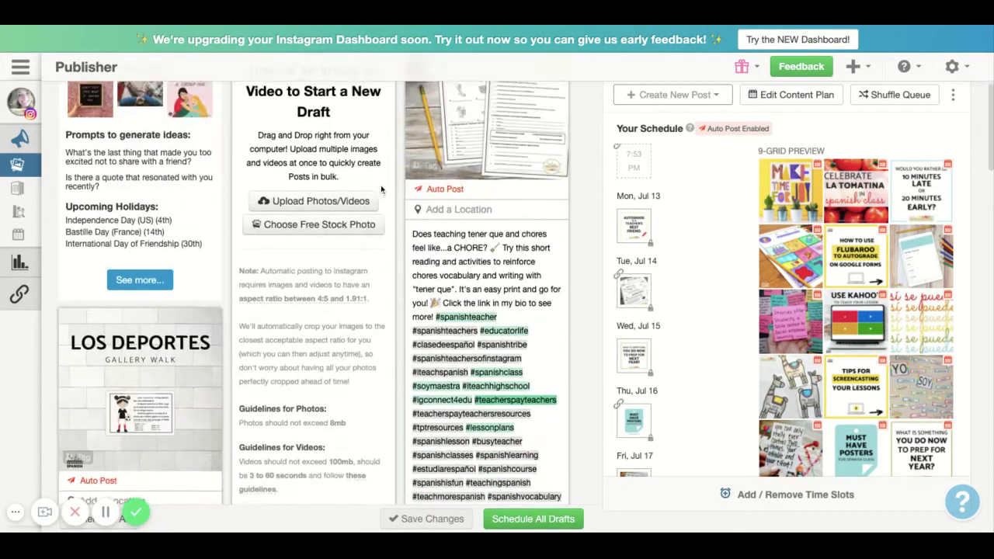
{"action": "scroll", "coordinate": [380, 185], "scroll_direction": "down", "scroll_amount": 6}
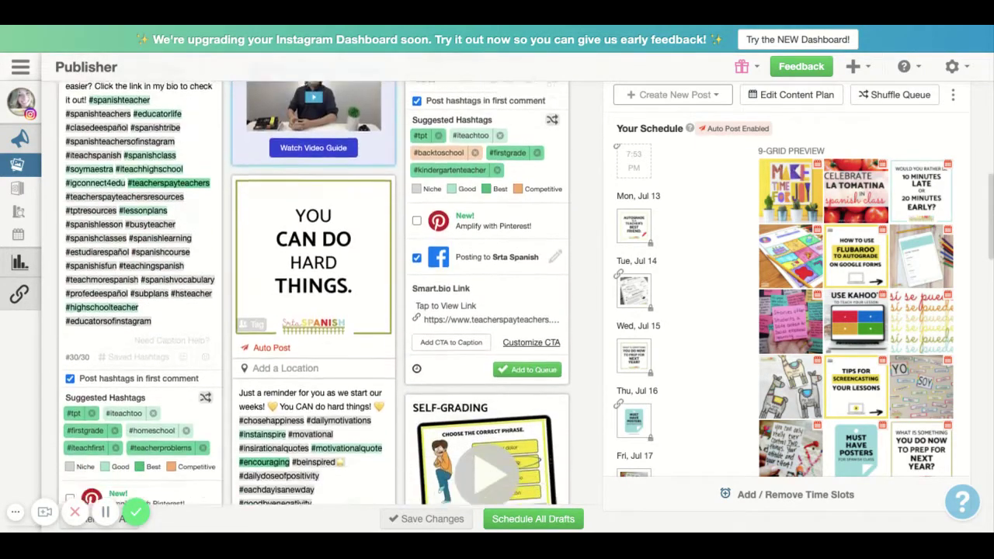
{"action": "scroll", "coordinate": [313, 292], "scroll_direction": "down", "scroll_amount": 4}
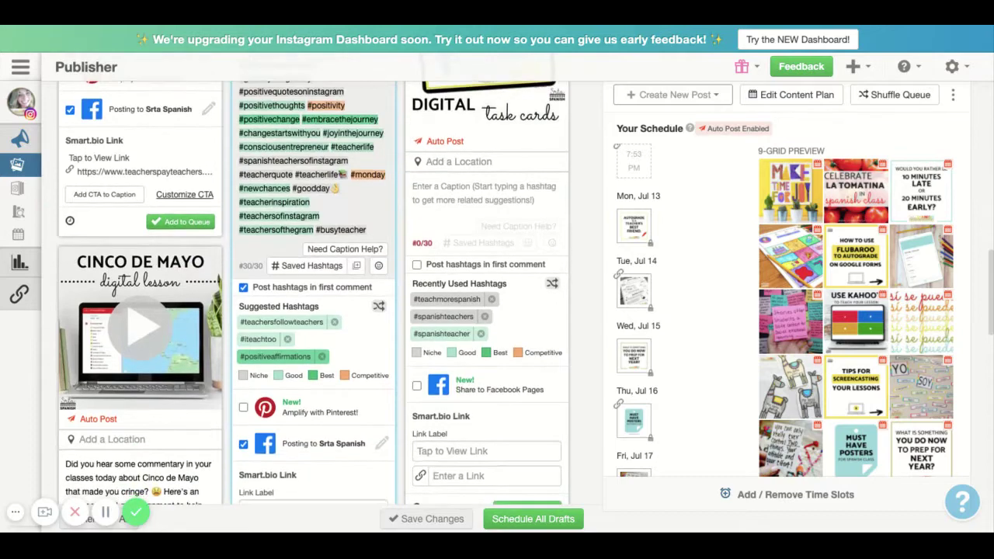
{"action": "scroll", "coordinate": [314, 293], "scroll_direction": "down", "scroll_amount": 6}
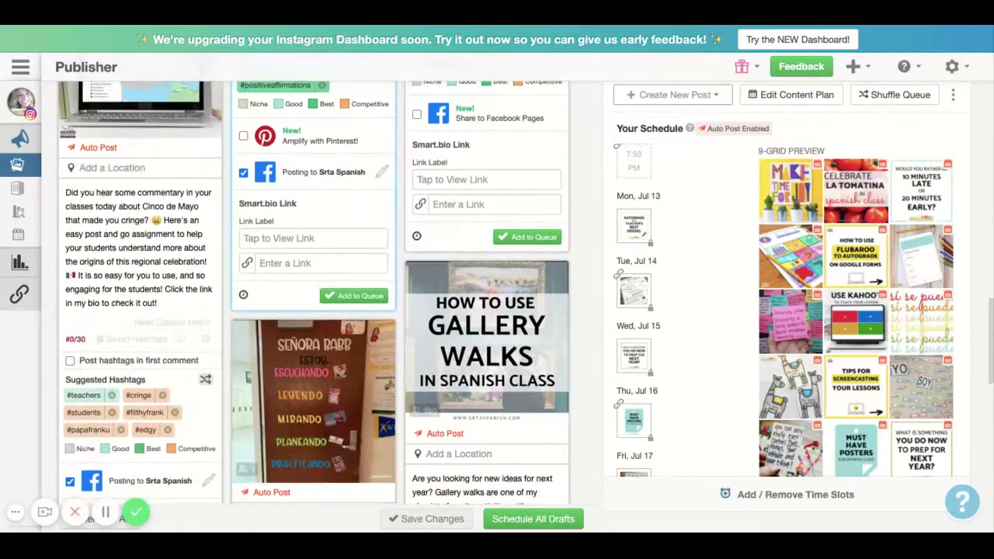
{"action": "scroll", "coordinate": [126, 223], "scroll_direction": "down", "scroll_amount": 5}
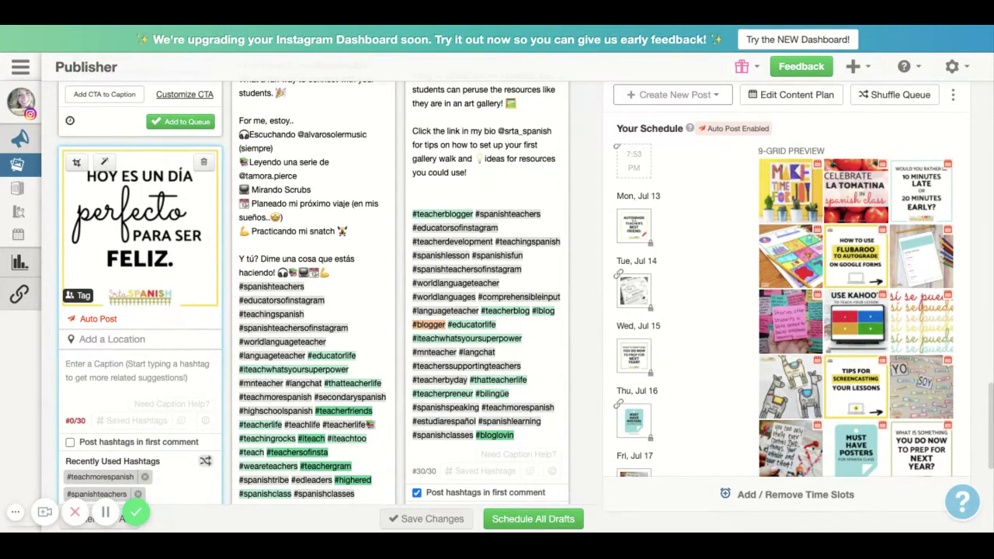
{"action": "scroll", "coordinate": [165, 248], "scroll_direction": "down", "scroll_amount": 3}
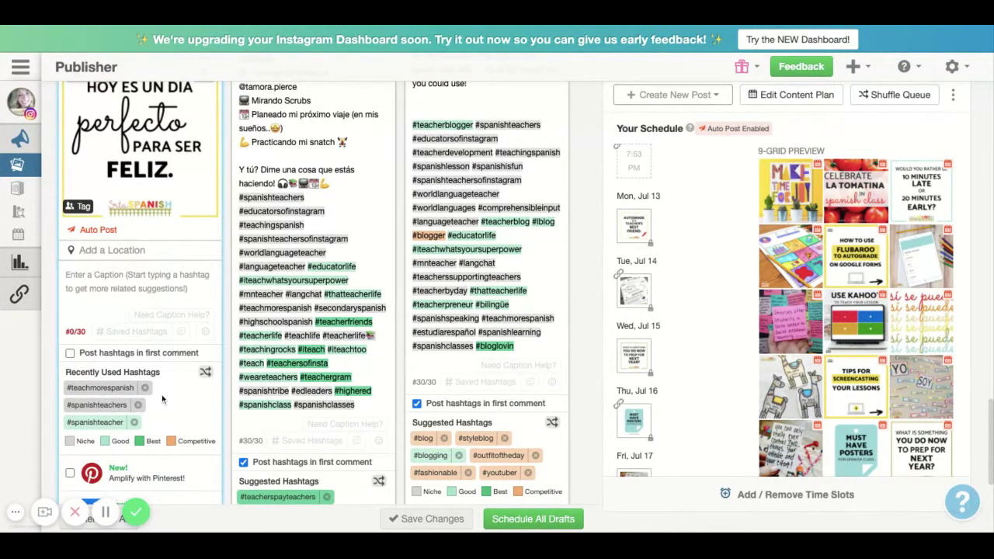
{"action": "scroll", "coordinate": [161, 394], "scroll_direction": "down", "scroll_amount": 1}
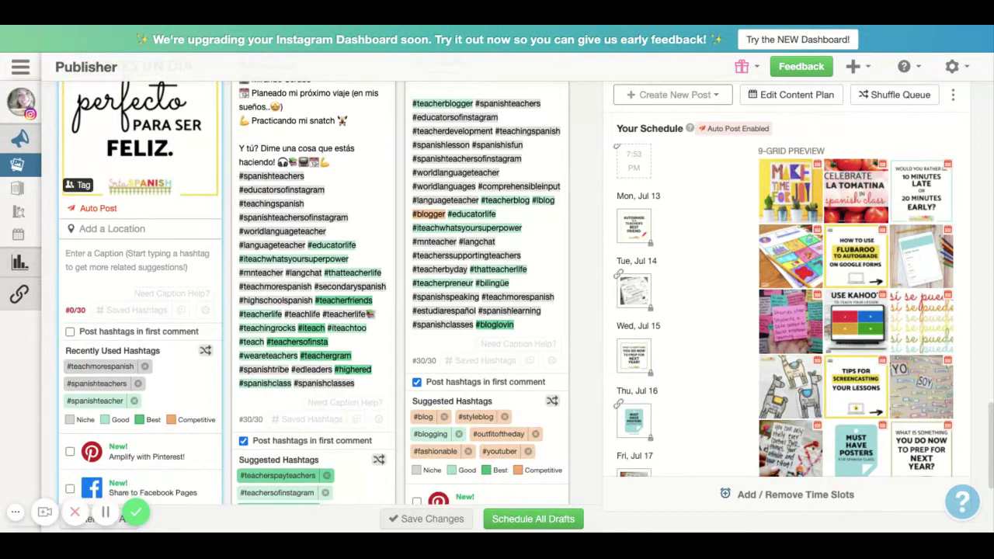
{"action": "left_click", "coordinate": [134, 268]}
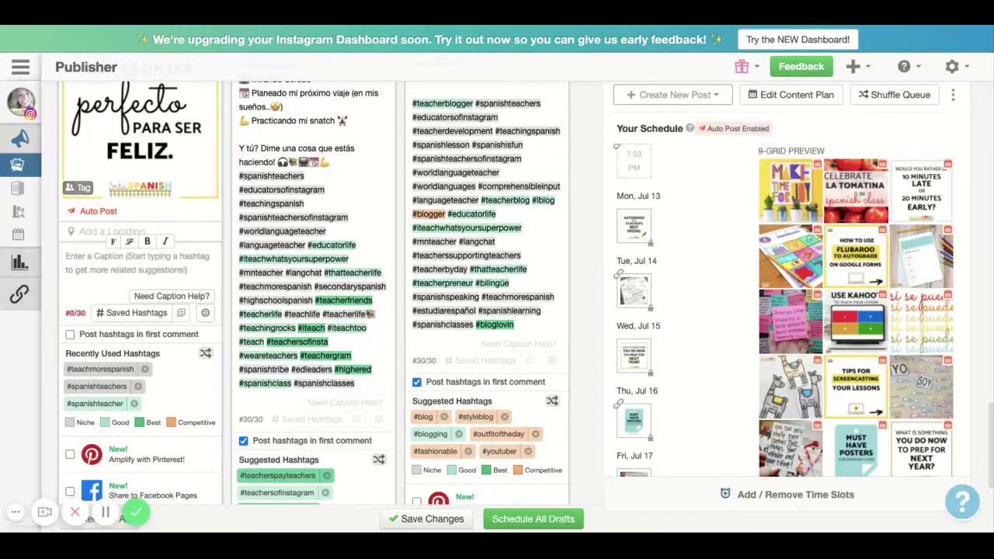
{"action": "type", "text": "💛"}
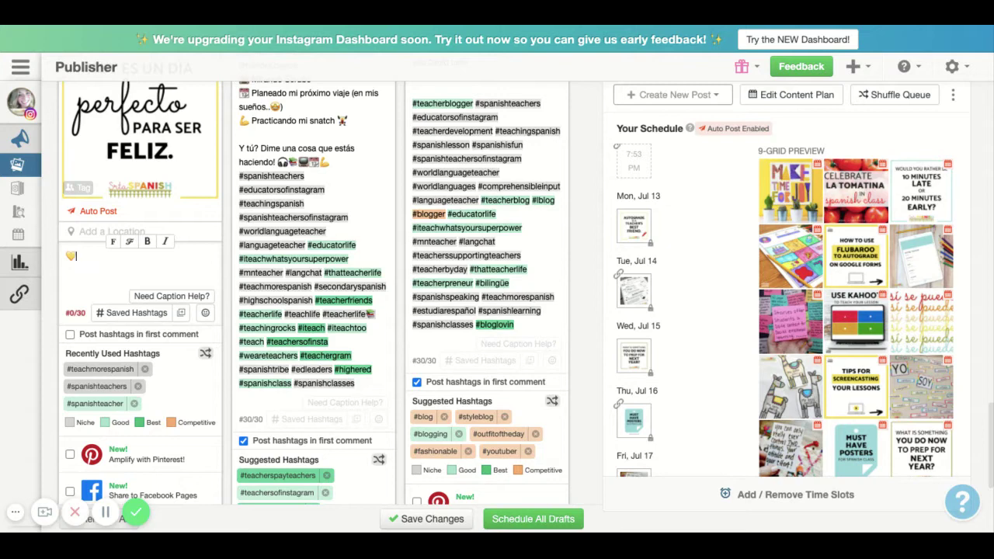
{"action": "type", "text": "💪"}
{"action": "type", "text": "😊"}
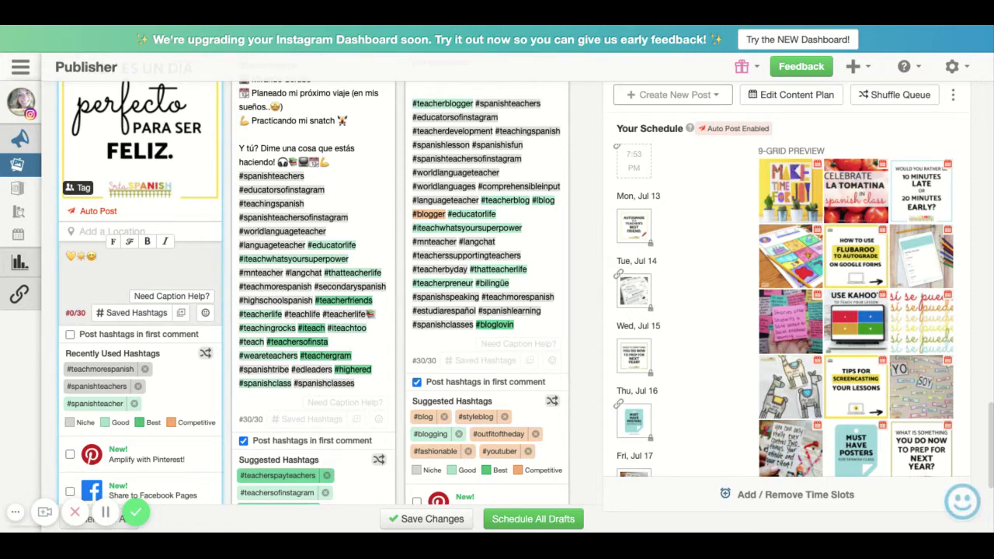
{"action": "key", "text": "Return"}
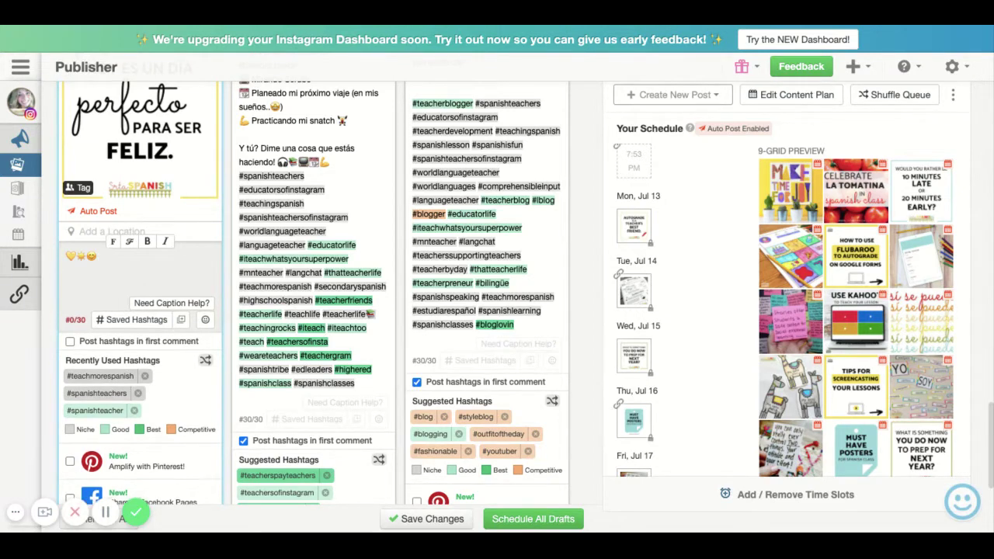
Step: Add the recently used hashtags #spanishteachers and #teachmorespanish below the emojis in the draft's caption
{"action": "scroll", "coordinate": [145, 204], "scroll_direction": "up", "scroll_amount": 2}
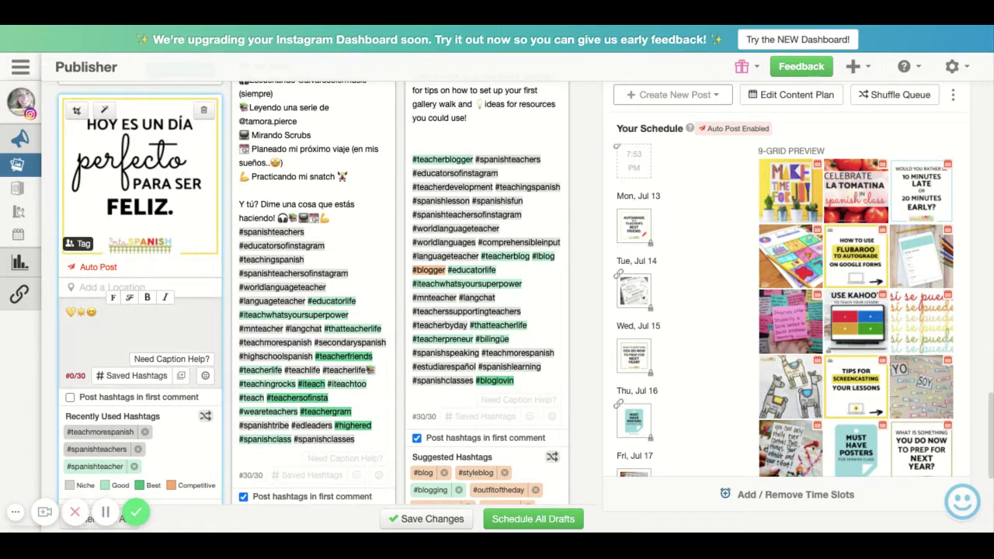
{"action": "scroll", "coordinate": [311, 295], "scroll_direction": "down", "scroll_amount": 2}
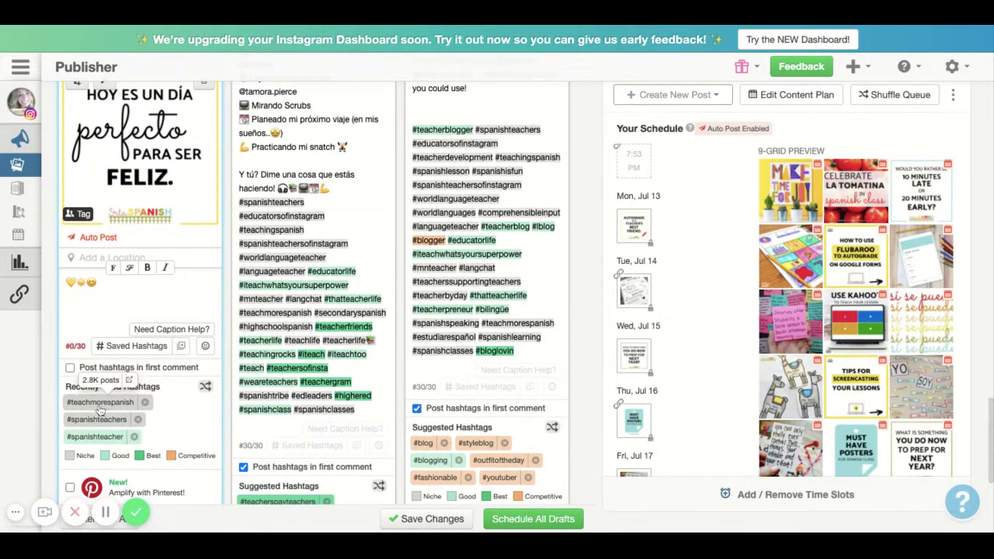
{"action": "scroll", "coordinate": [184, 433], "scroll_direction": "down", "scroll_amount": 2}
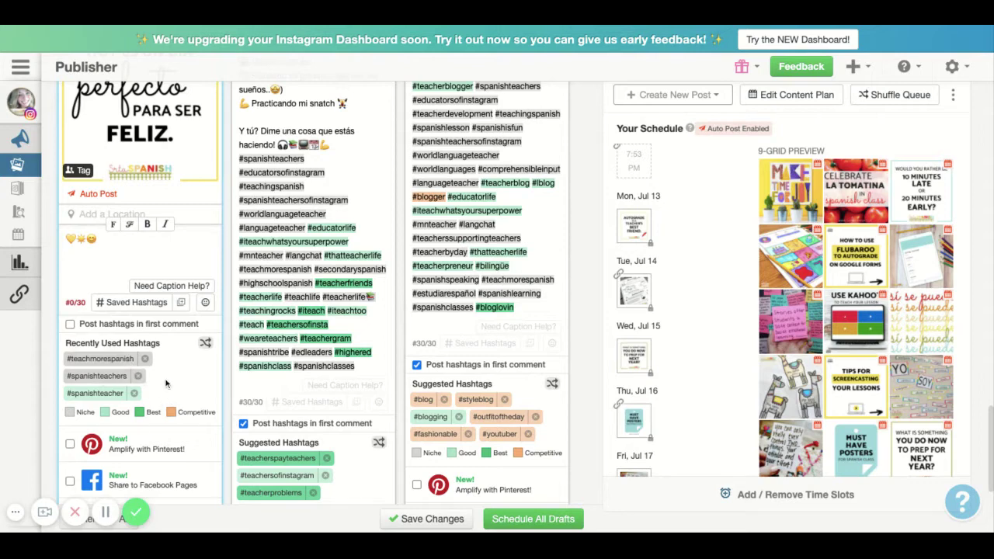
{"action": "mouse_move", "coordinate": [104, 357]}
{"action": "left_click", "coordinate": [120, 376]}
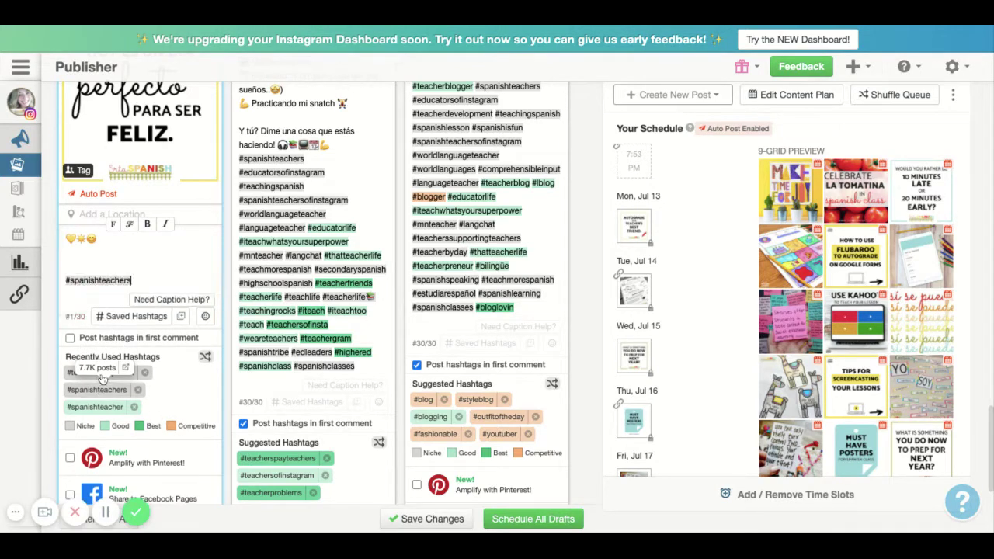
{"action": "left_click", "coordinate": [70, 373]}
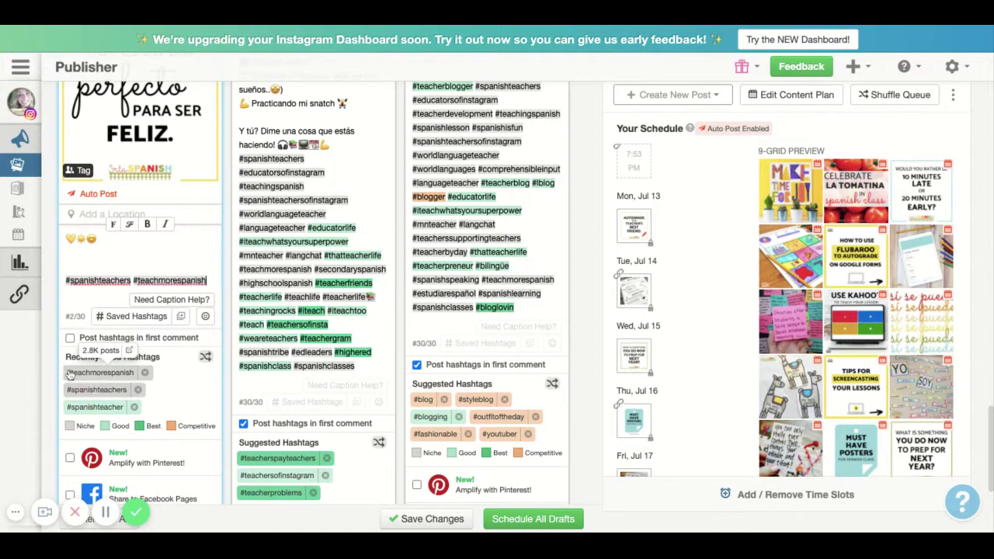
Step: Add #spanishteachers to the caption once more and change this duplicate to #spanishteacher
{"action": "left_click", "coordinate": [105, 392]}
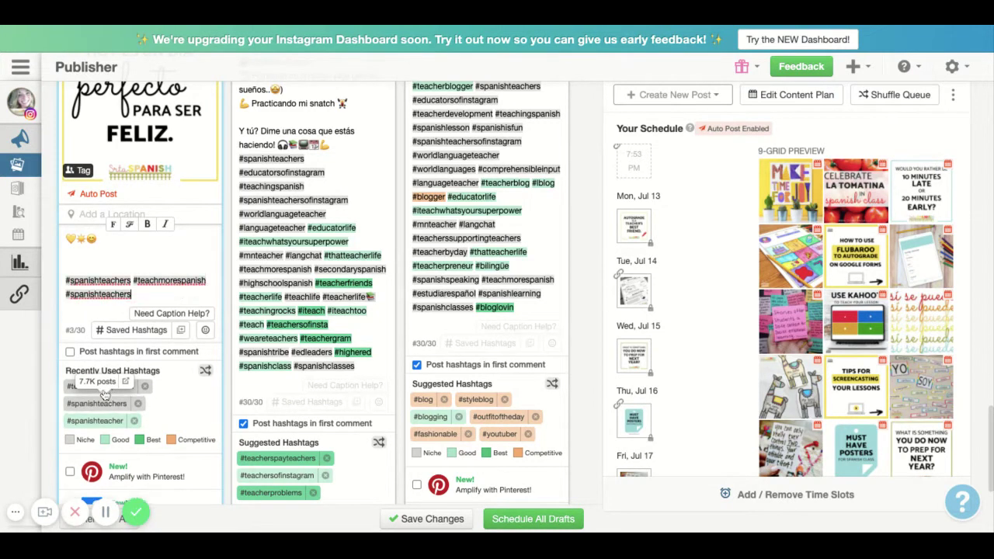
{"action": "left_click", "coordinate": [142, 296]}
{"action": "key", "text": "BackSpace"}
{"action": "key", "text": "BackSpace"}
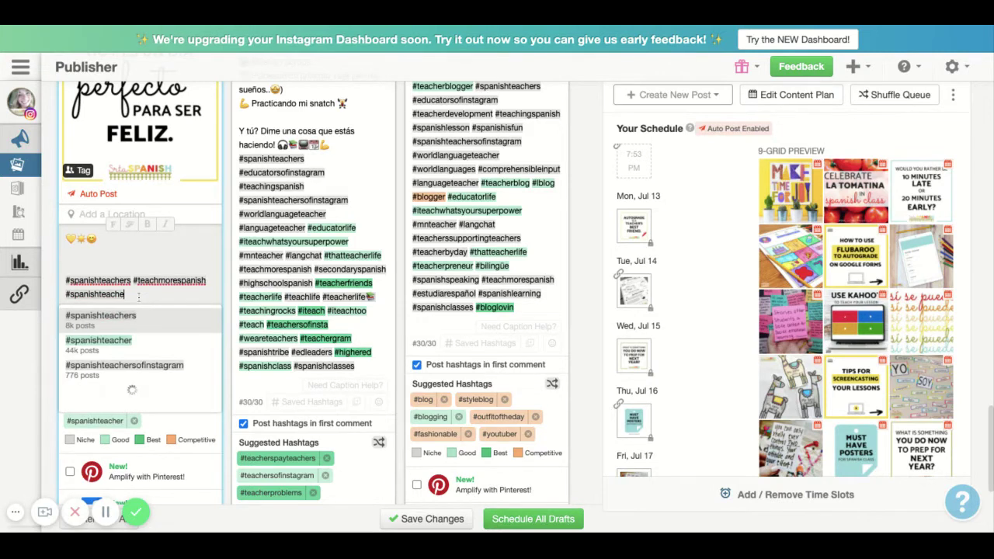
{"action": "left_click", "coordinate": [155, 339]}
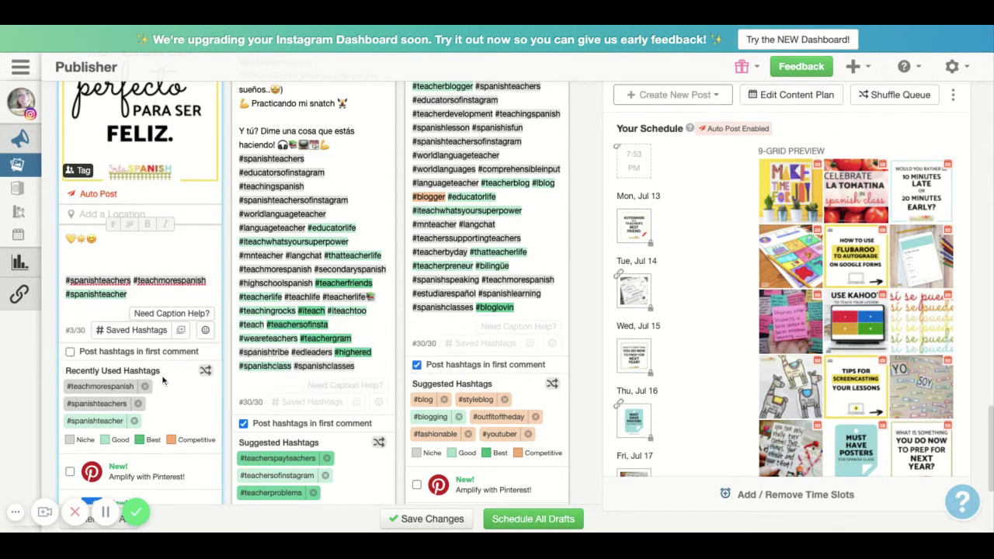
Step: Look up hashtags beginning with #motivat and add the suggested #motivate to the caption
{"action": "scroll", "coordinate": [163, 380], "scroll_direction": "down", "scroll_amount": 1}
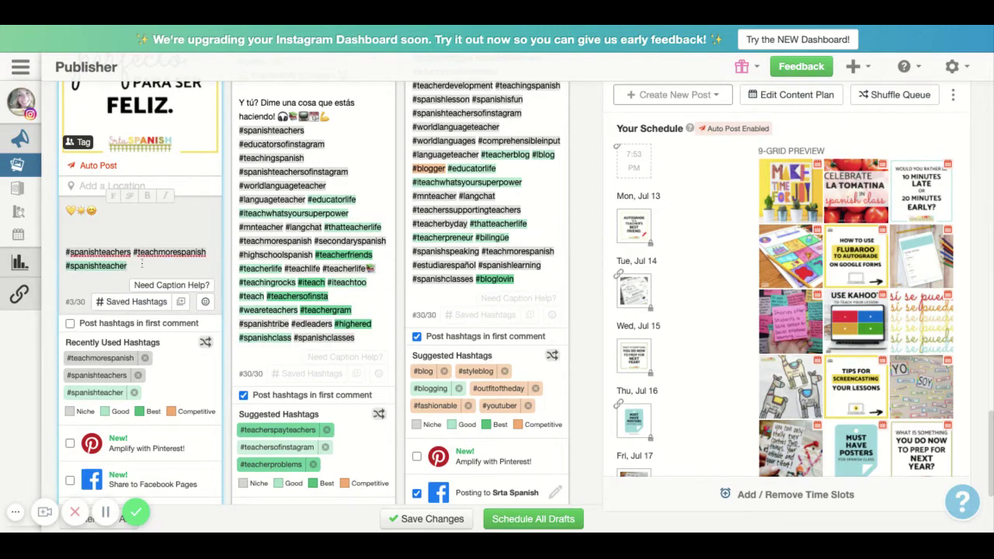
{"action": "scroll", "coordinate": [150, 314], "scroll_direction": "down", "scroll_amount": 2}
{"action": "scroll", "coordinate": [150, 313], "scroll_direction": "up", "scroll_amount": 2}
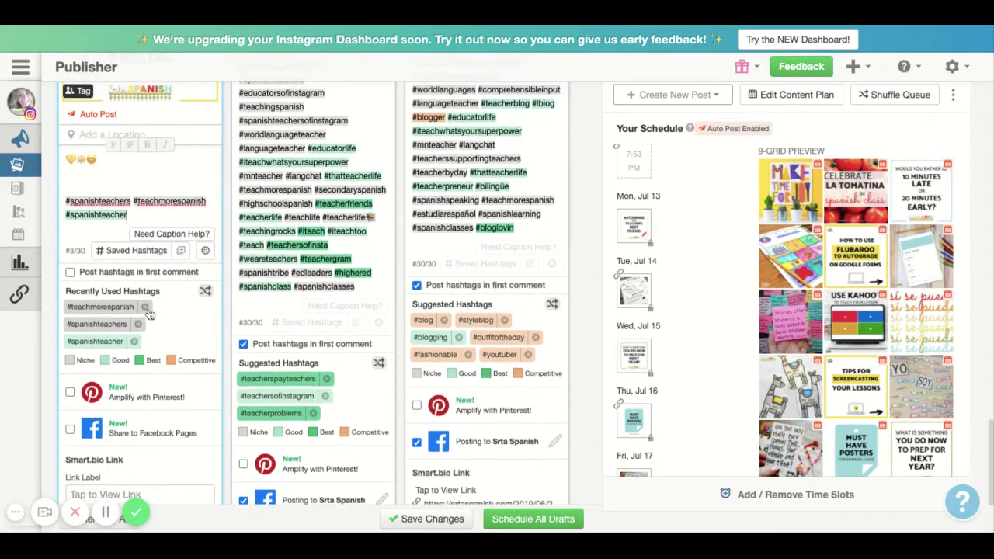
{"action": "type", "text": "#"}
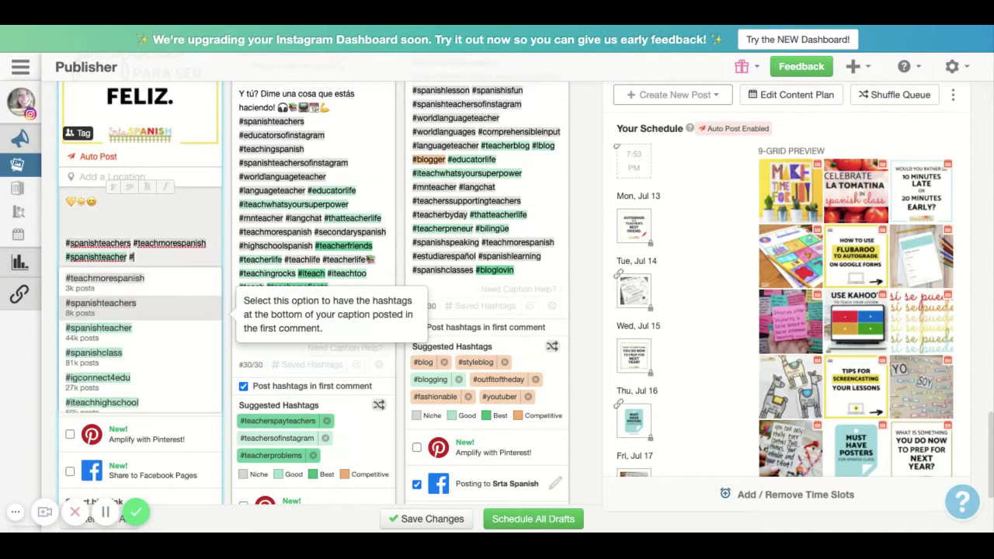
{"action": "type", "text": "moti"}
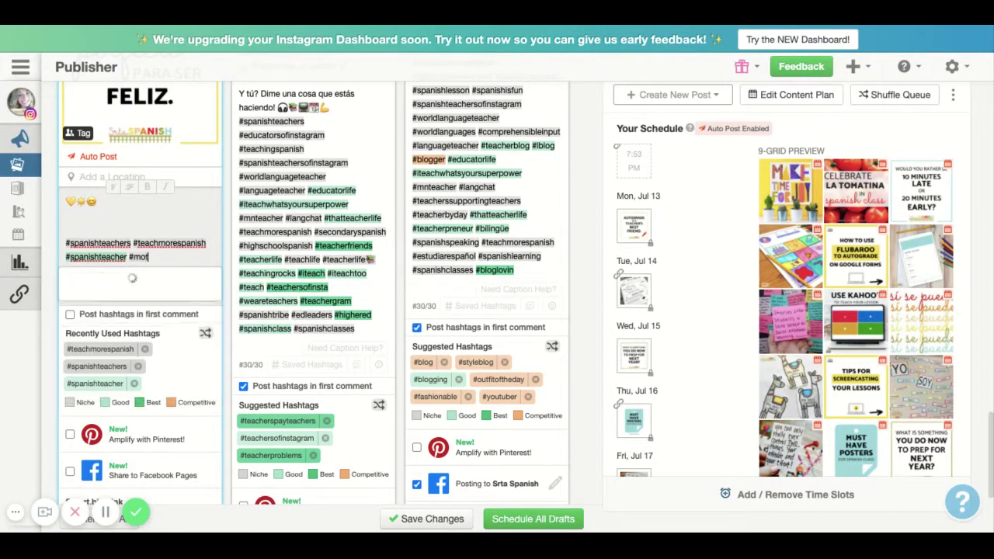
{"action": "type", "text": "v"}
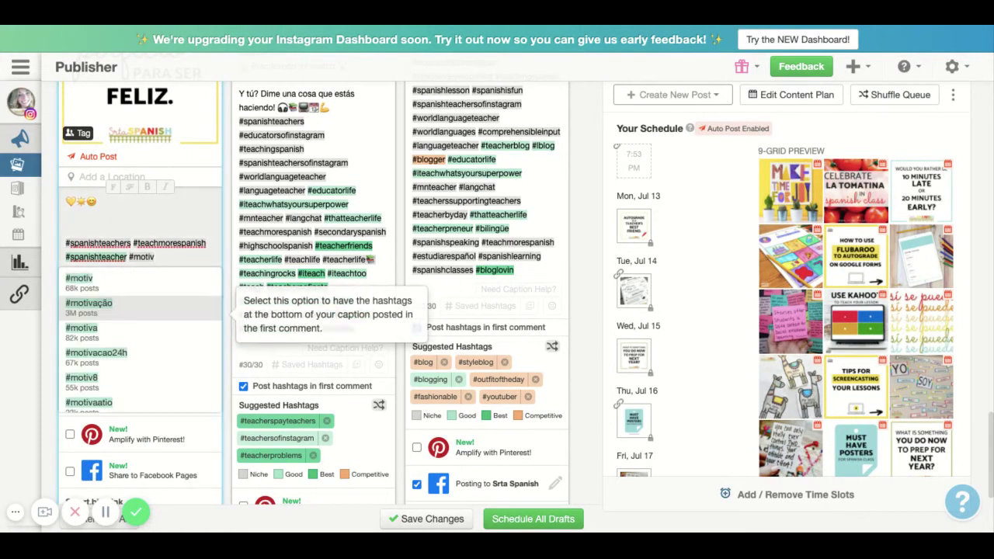
{"action": "type", "text": "at"}
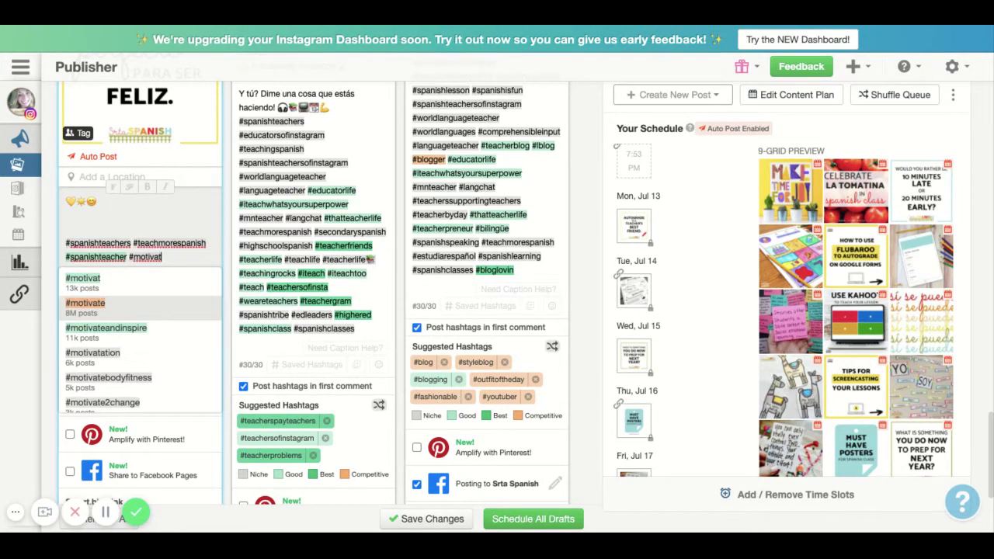
{"action": "left_click", "coordinate": [140, 309]}
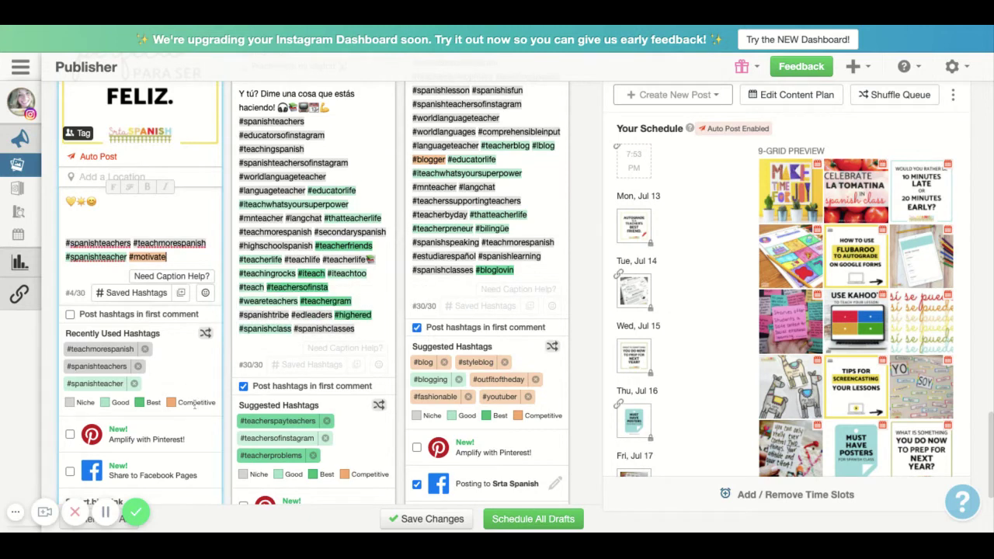
Step: Browse the hashtag suggestions, search for #motivation and add #motivationalquotes to the caption
{"action": "type", "text": "#"}
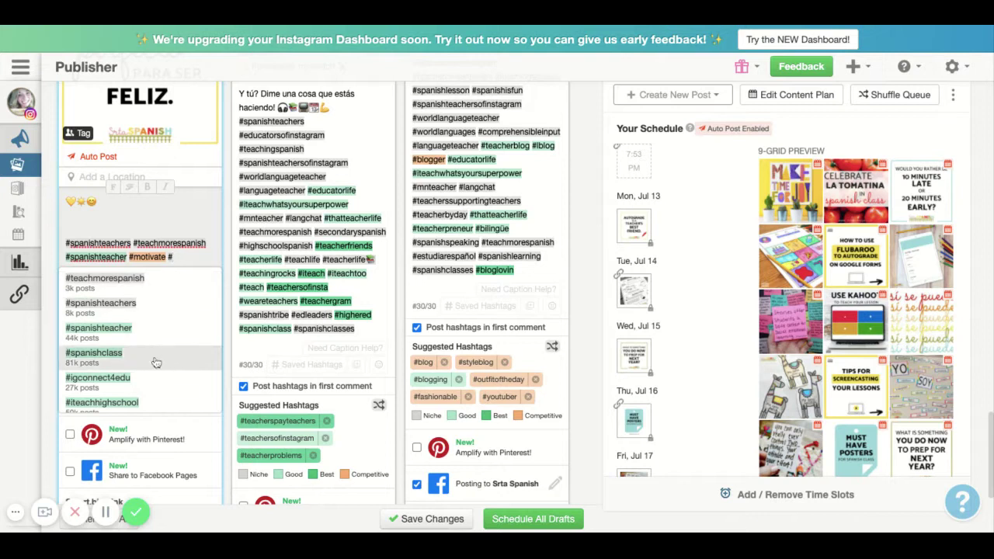
{"action": "scroll", "coordinate": [155, 363], "scroll_direction": "down", "scroll_amount": 3}
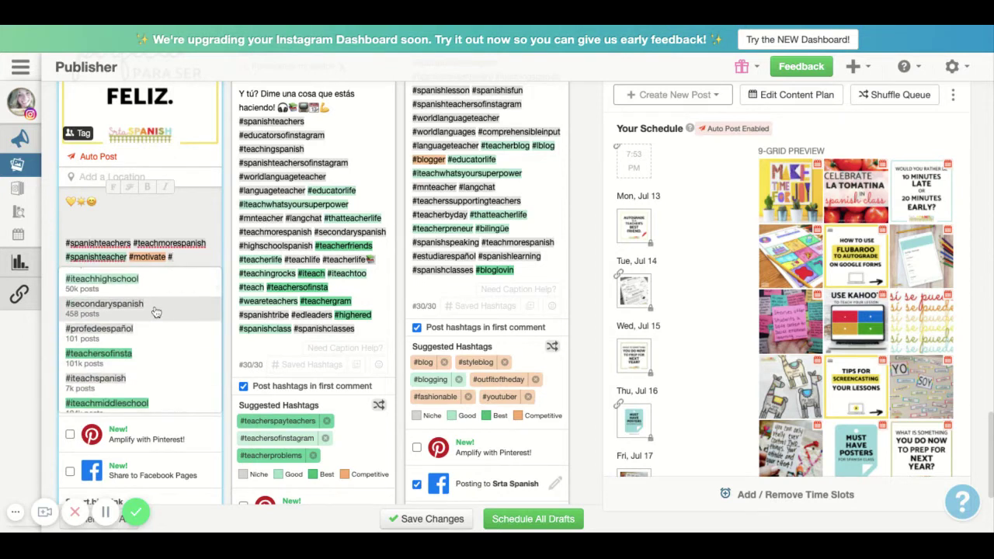
{"action": "scroll", "coordinate": [155, 333], "scroll_direction": "down", "scroll_amount": 1}
{"action": "scroll", "coordinate": [156, 343], "scroll_direction": "down", "scroll_amount": 3}
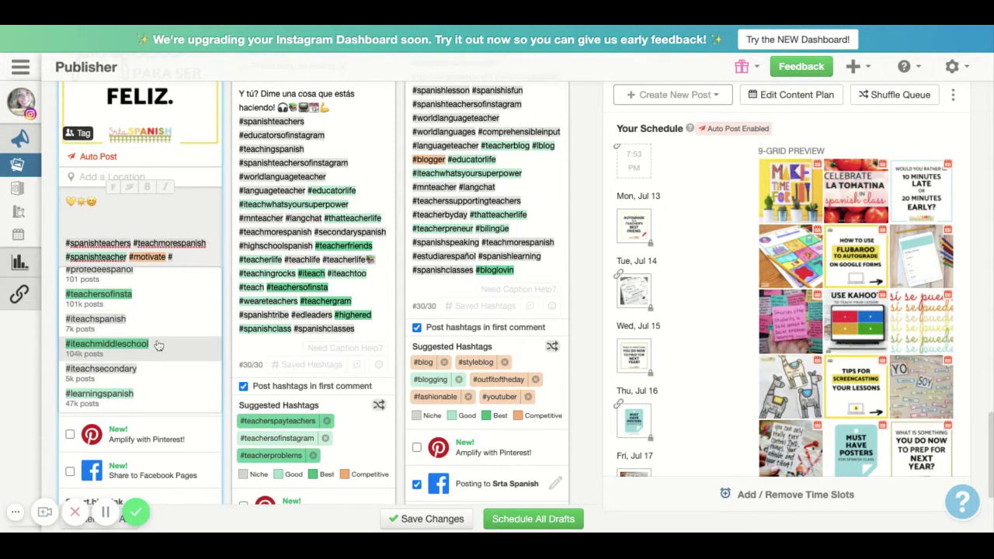
{"action": "type", "text": "motivation"}
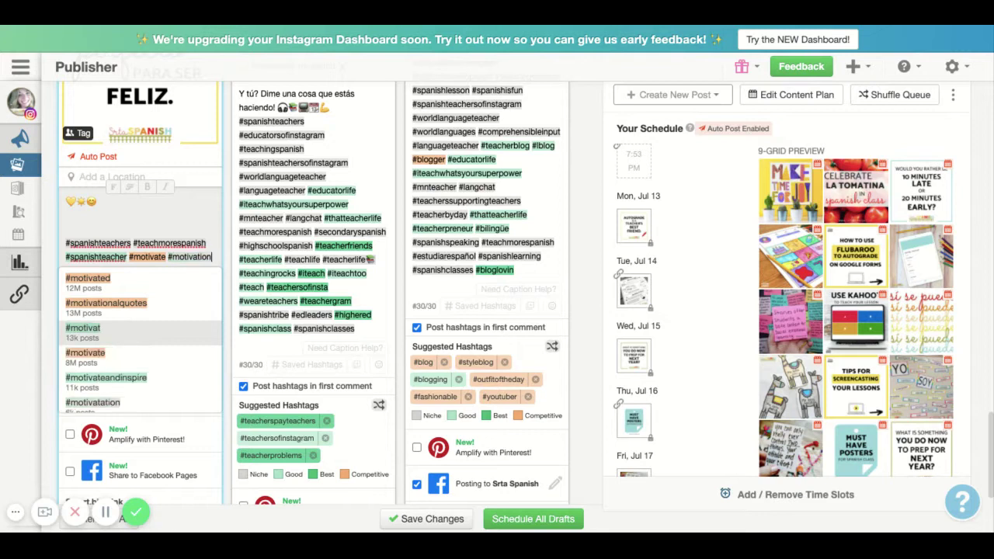
{"action": "left_click", "coordinate": [106, 304]}
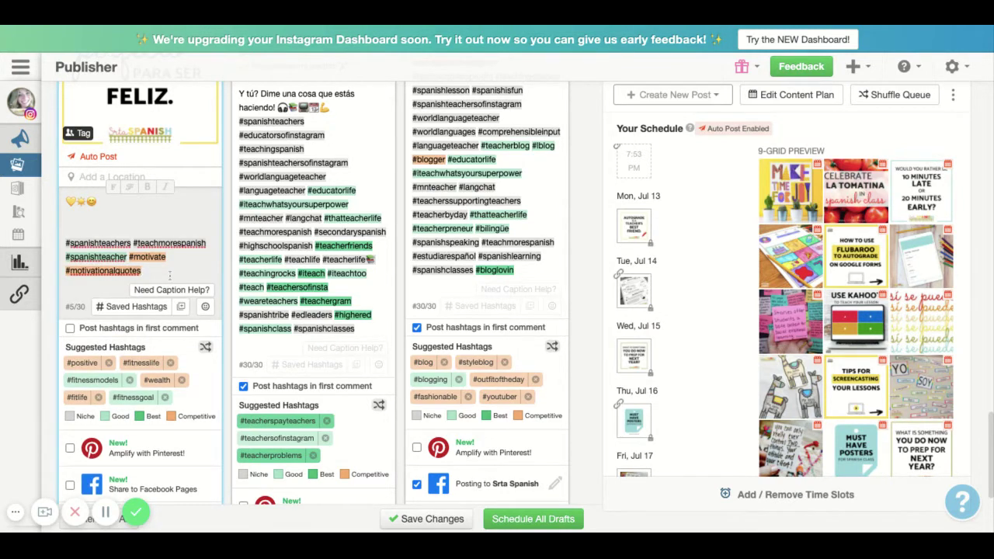
Step: Look up hashtags beginning with #ins and add the suggested #inspirationalquote to the draft's caption
{"action": "type", "text": "#is"}
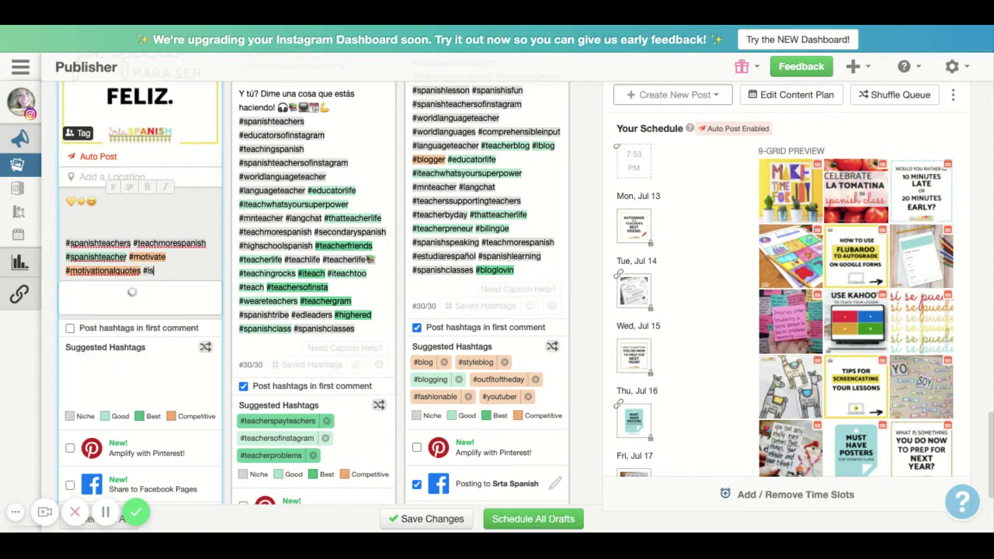
{"action": "type", "text": "n"}
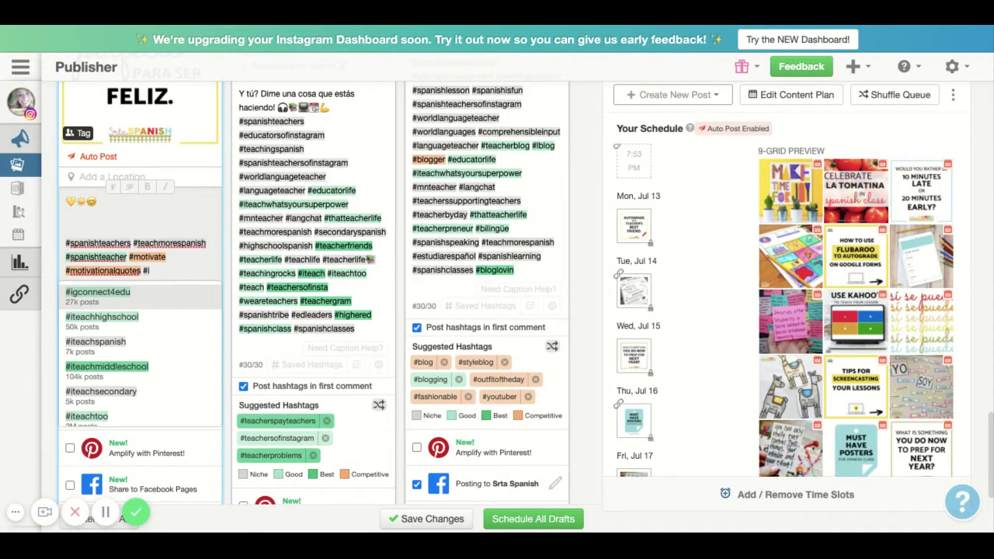
{"action": "type", "text": "ns"}
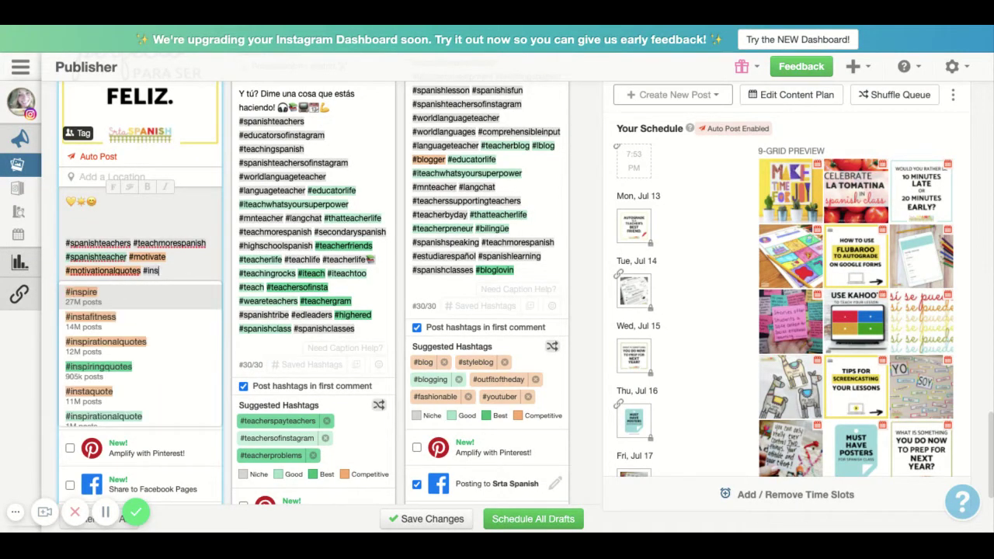
{"action": "left_click", "coordinate": [163, 420]}
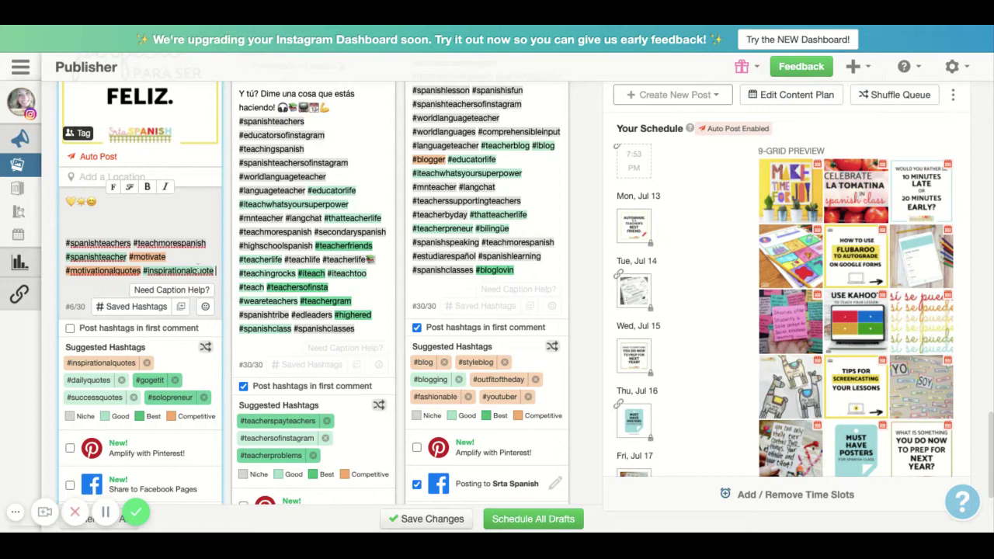
Step: Add the suggested hashtags #gogetit, #inspireothers, #inspiredaily and #mindsetiseverything to the caption
{"action": "left_click", "coordinate": [155, 382]}
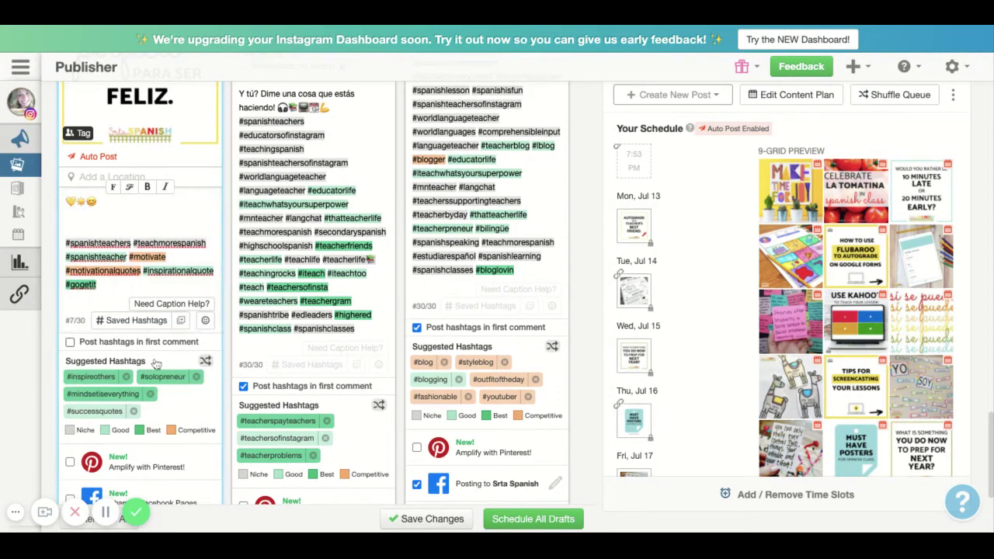
{"action": "left_click", "coordinate": [78, 378]}
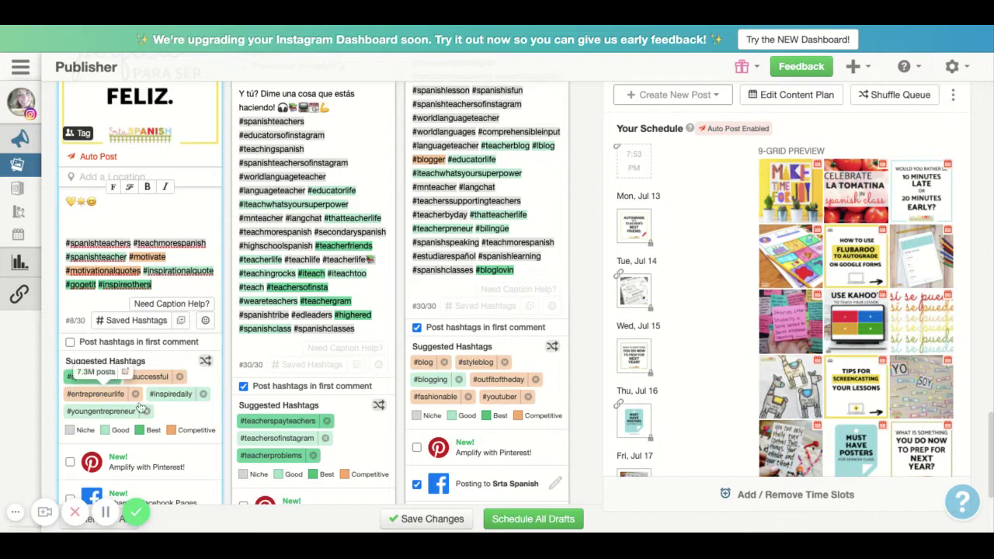
{"action": "left_click", "coordinate": [172, 395]}
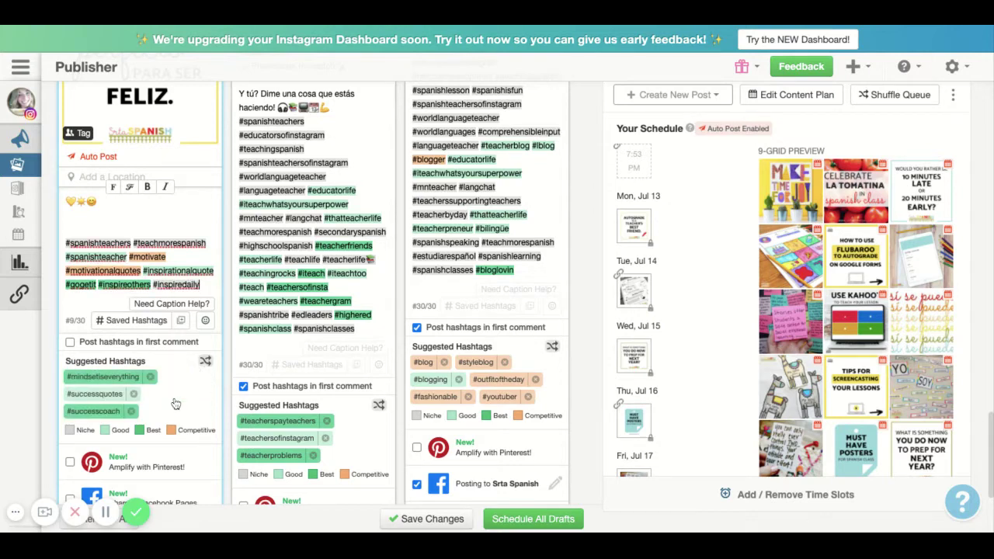
{"action": "left_click", "coordinate": [102, 377]}
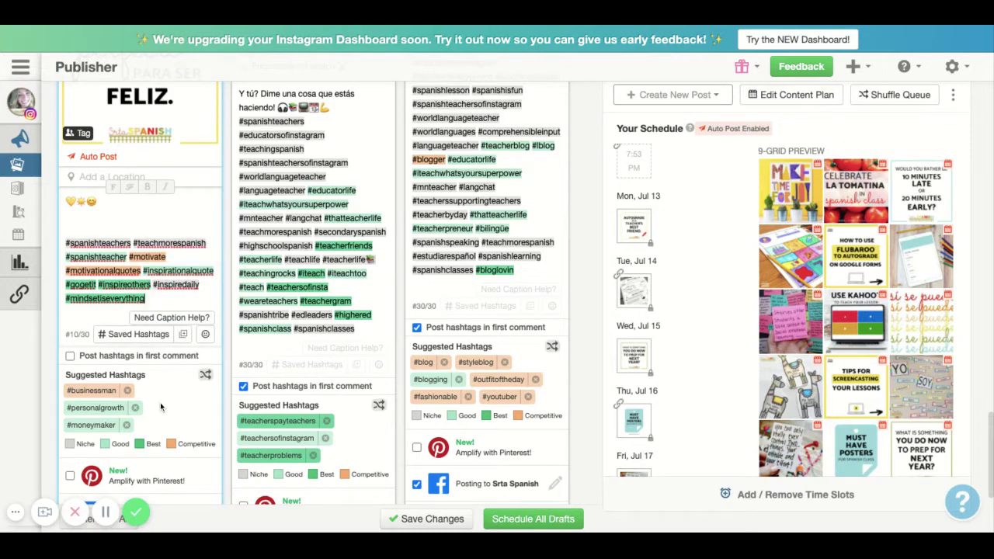
Step: Look up hashtags beginning with #inspir and add #inspirationoftheday and #inspire to the caption
{"action": "scroll", "coordinate": [159, 299], "scroll_direction": "up", "scroll_amount": 5}
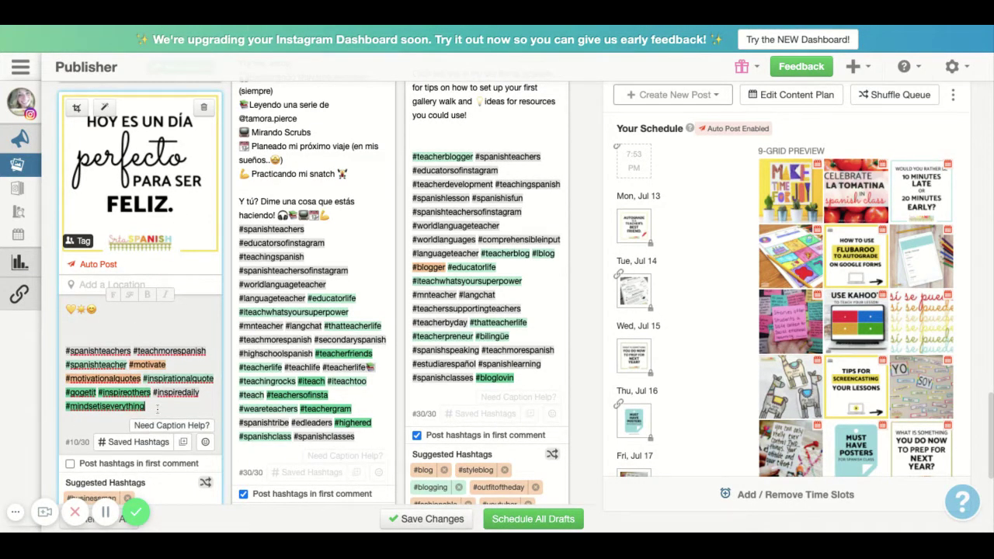
{"action": "scroll", "coordinate": [163, 388], "scroll_direction": "down", "scroll_amount": 1}
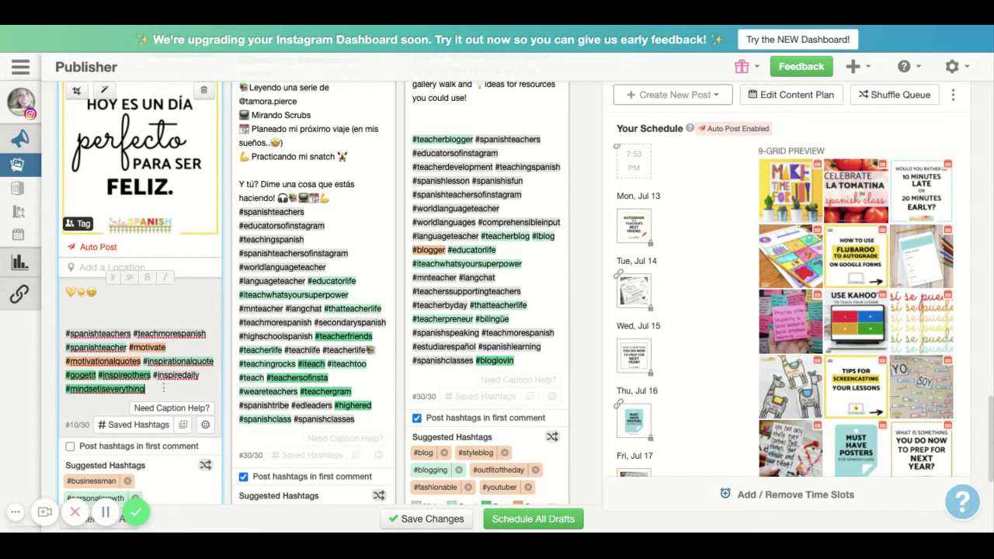
{"action": "scroll", "coordinate": [163, 389], "scroll_direction": "down", "scroll_amount": 2}
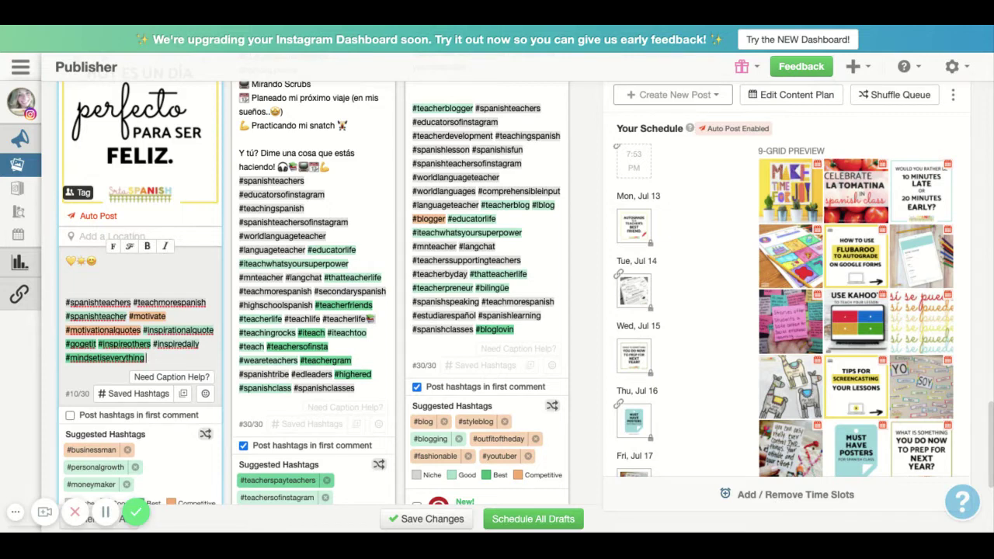
{"action": "type", "text": "#inspir"}
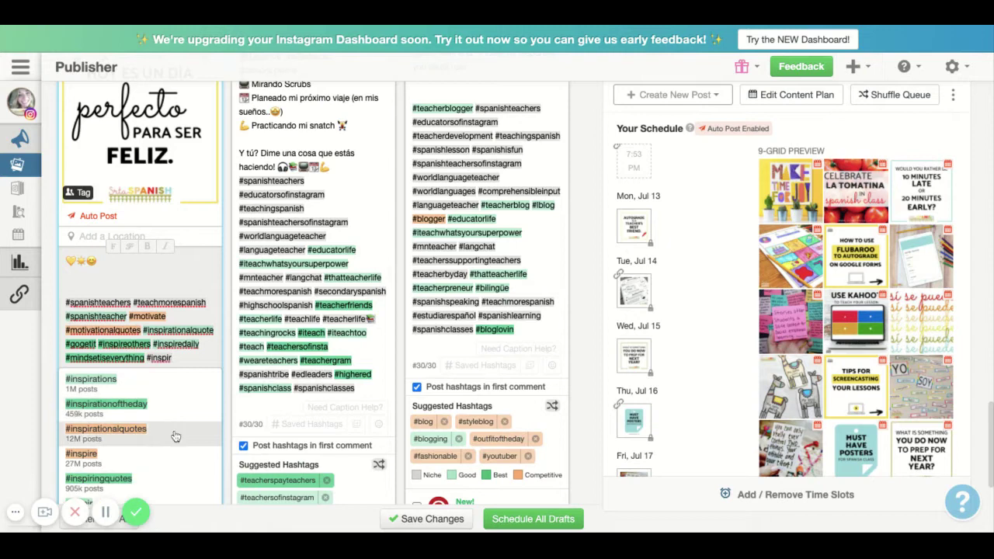
{"action": "left_click", "coordinate": [169, 413]}
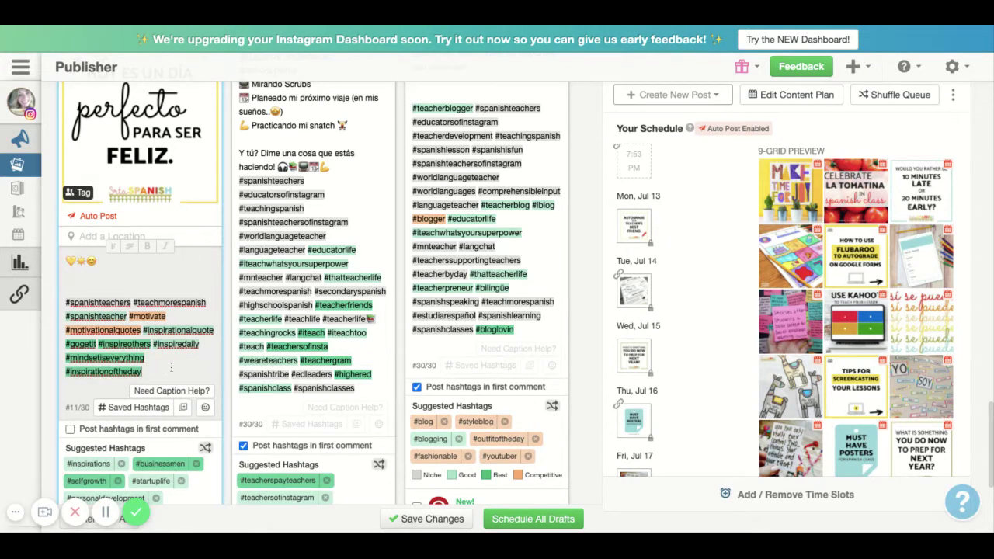
{"action": "type", "text": "#"}
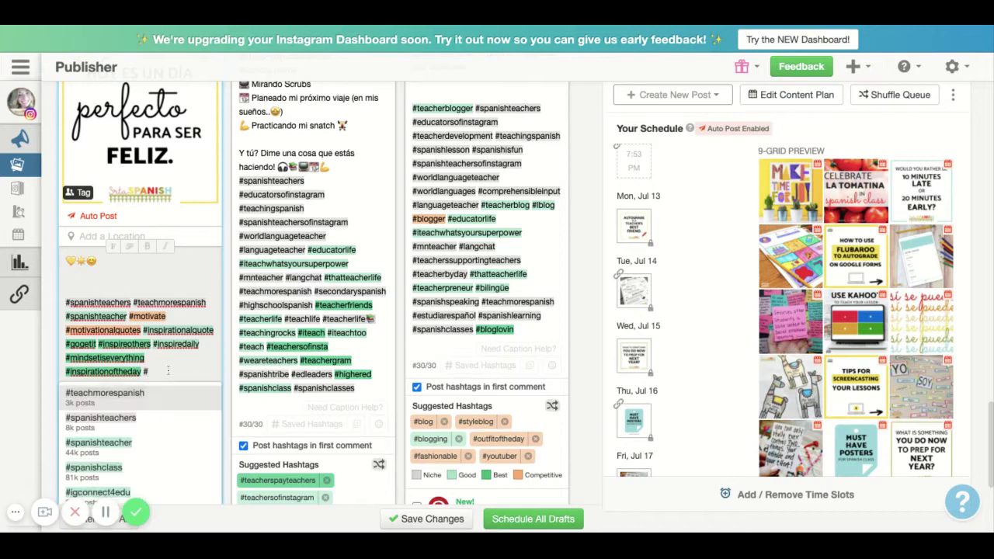
{"action": "type", "text": "i"}
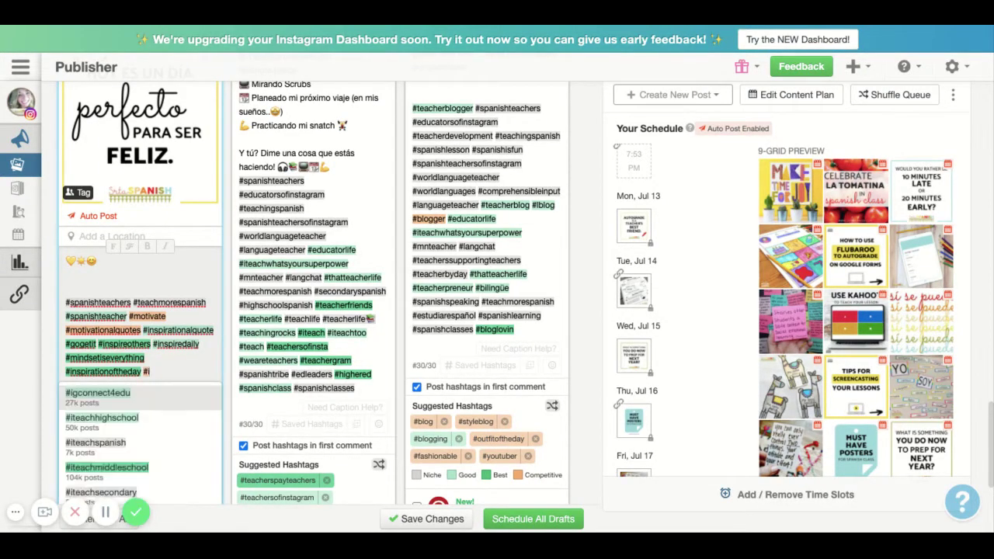
{"action": "type", "text": "nspi"}
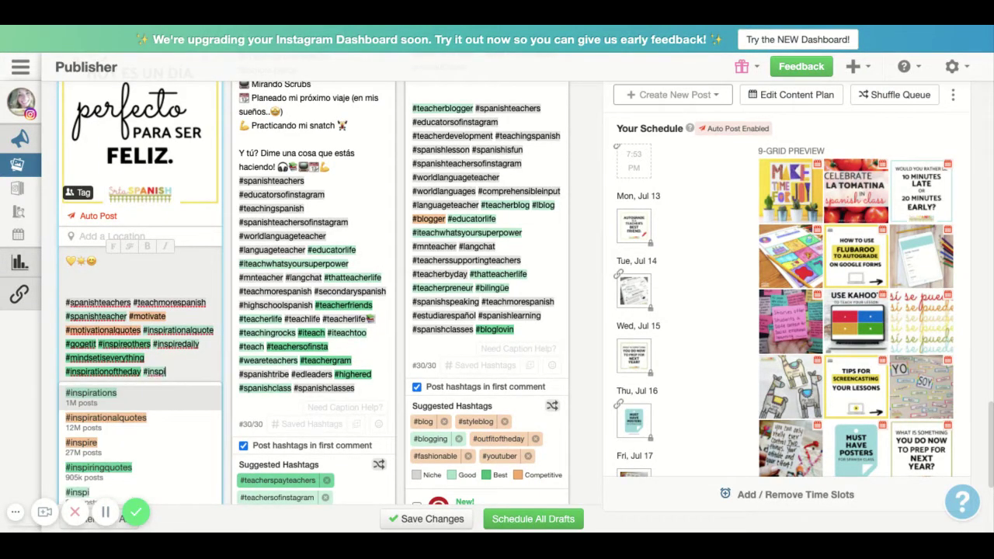
{"action": "left_click", "coordinate": [159, 452]}
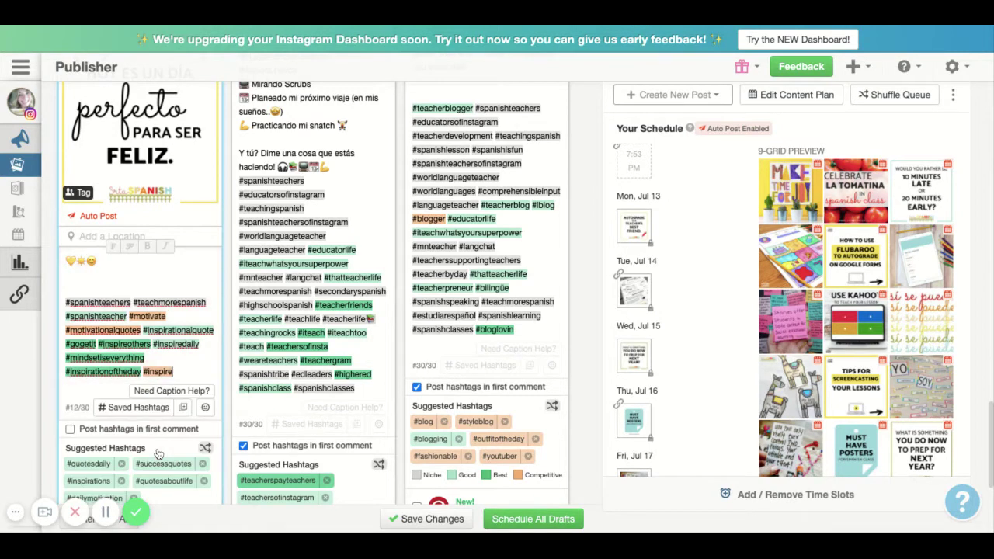
Step: Look up teacher-related hashtags and add #teacherquotes and #teachersofinsta to the caption
{"action": "scroll", "coordinate": [187, 354], "scroll_direction": "down", "scroll_amount": 1}
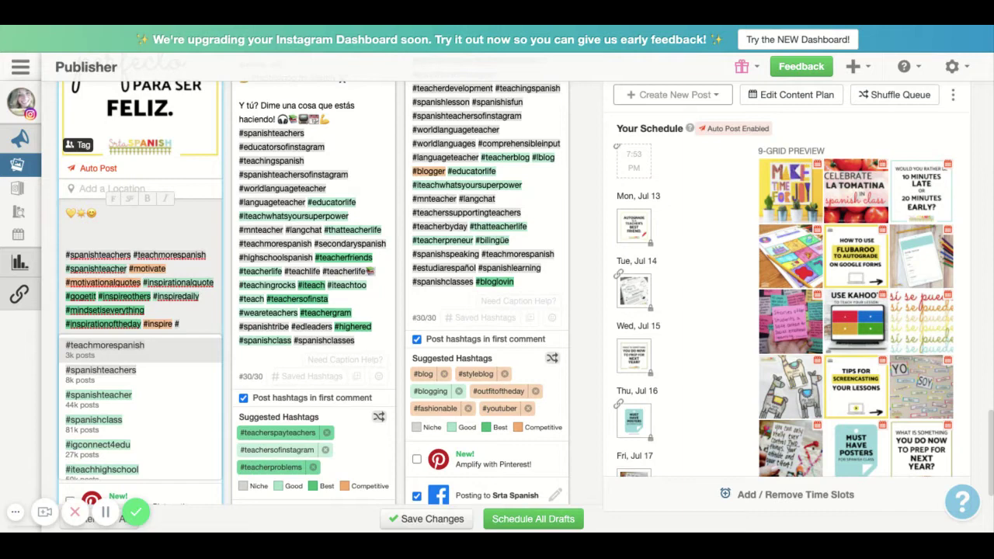
{"action": "type", "text": "teach"}
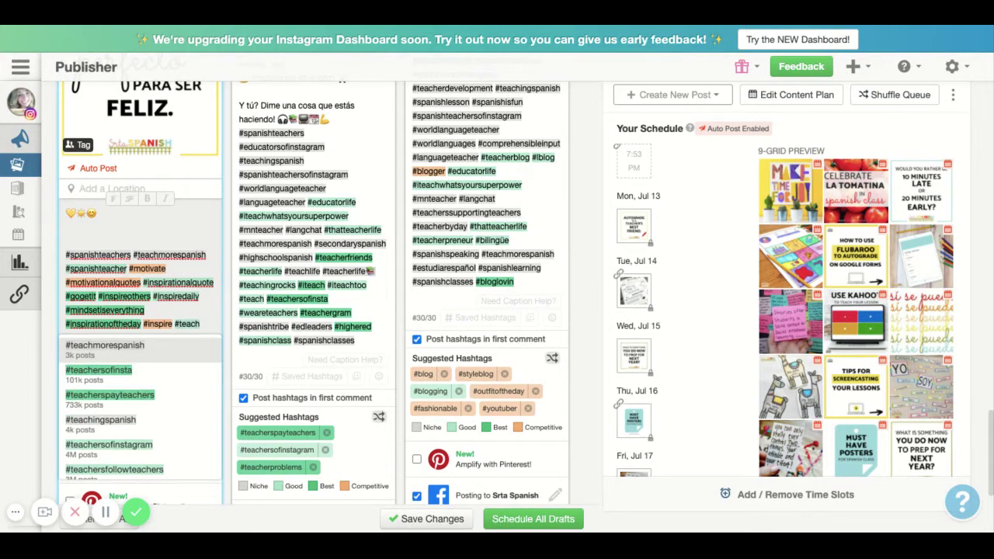
{"action": "type", "text": "erqu"}
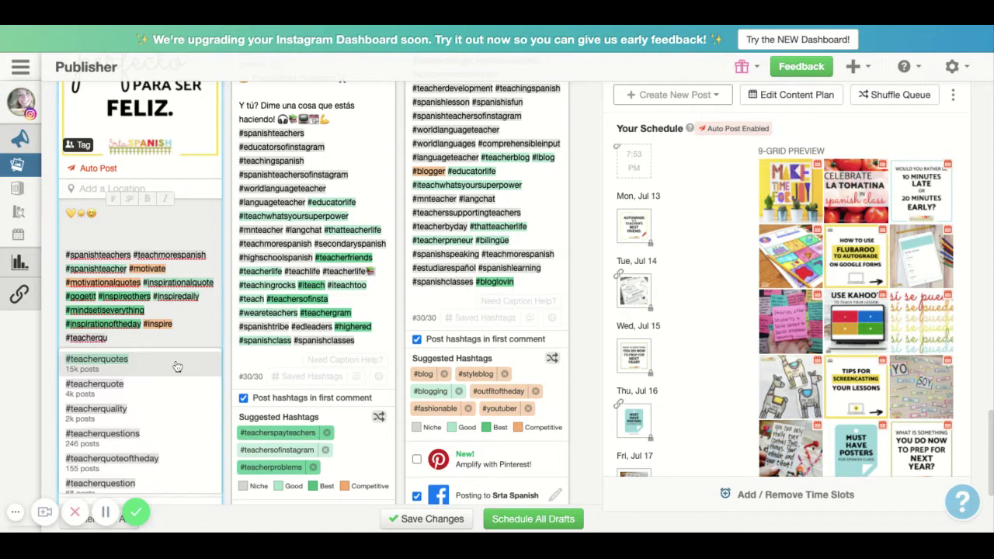
{"action": "left_click", "coordinate": [167, 365]}
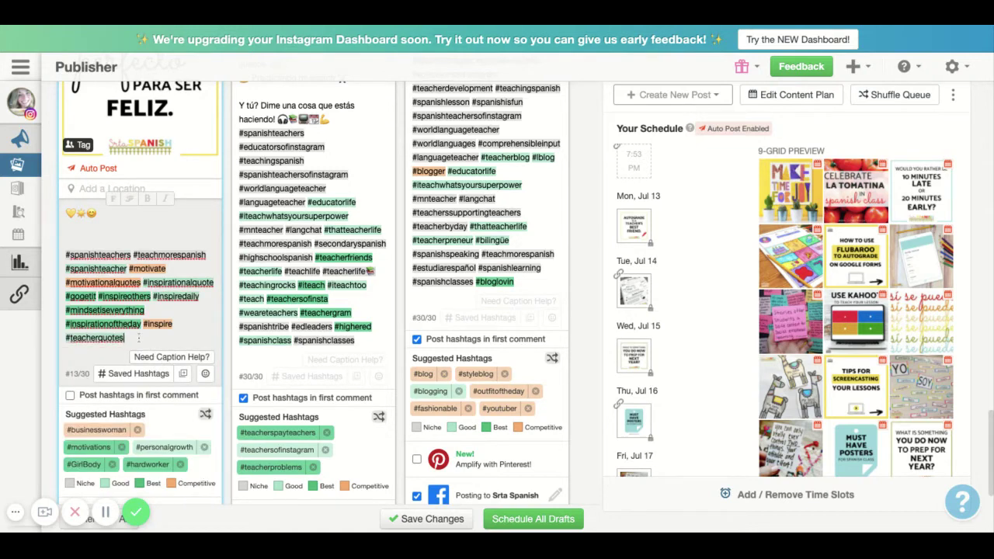
{"action": "type", "text": "#teach"}
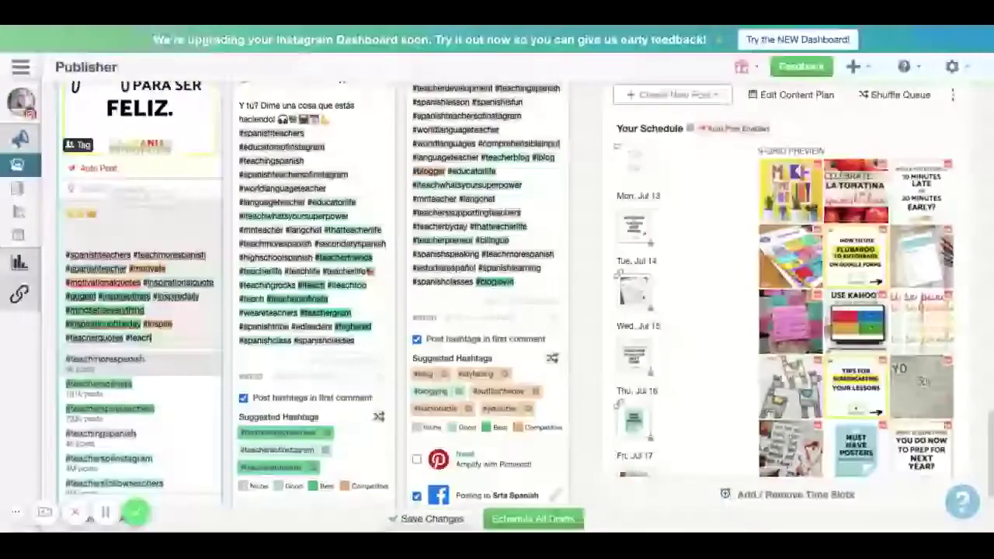
{"action": "left_click", "coordinate": [142, 384]}
Step: Start a #teac hashtag, change it to #happyday and pick the suggested #happydays for the caption
{"action": "type", "text": "#tea"}
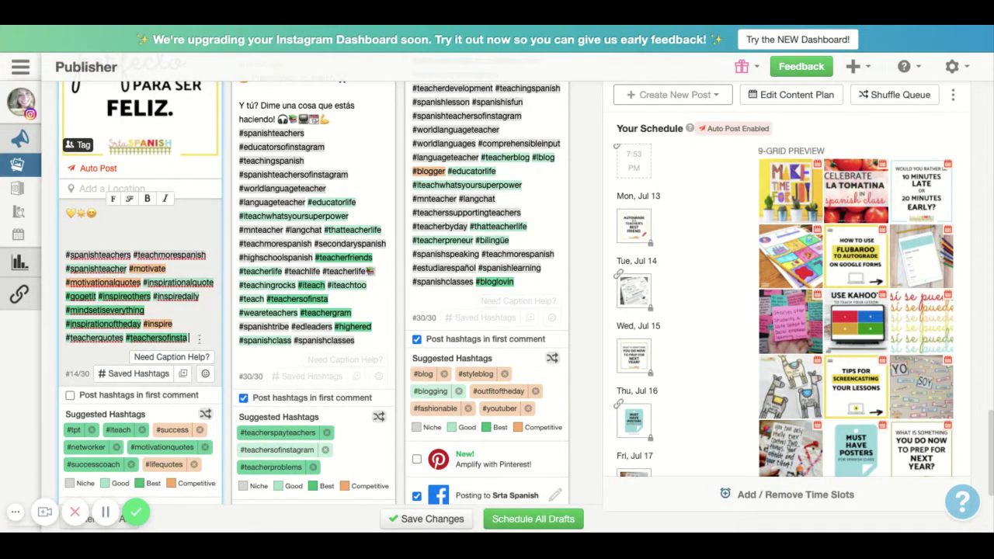
{"action": "type", "text": "c"}
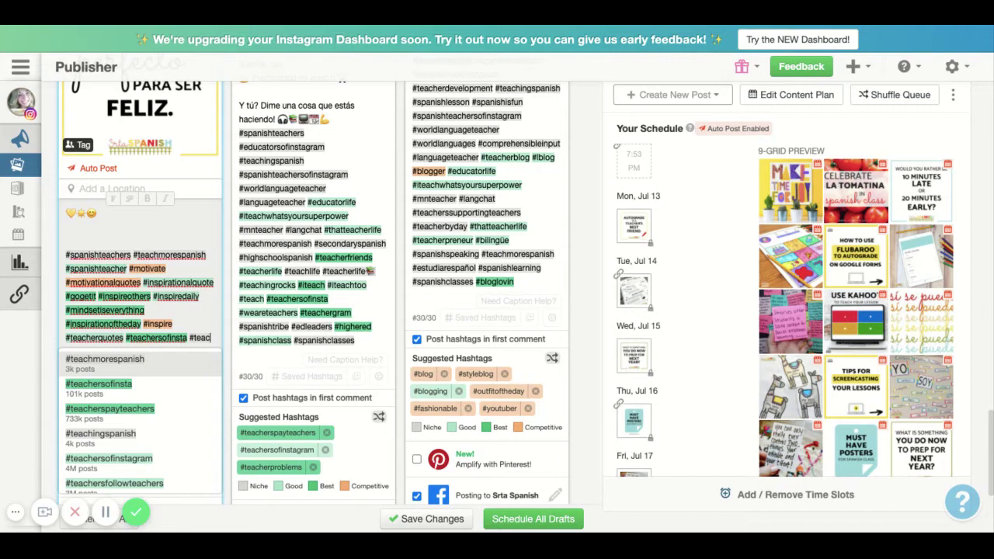
{"action": "key", "text": "BackSpace"}
{"action": "key", "text": "BackSpace"}
{"action": "key", "text": "BackSpace"}
{"action": "key", "text": "BackSpace"}
{"action": "type", "text": "happ"}
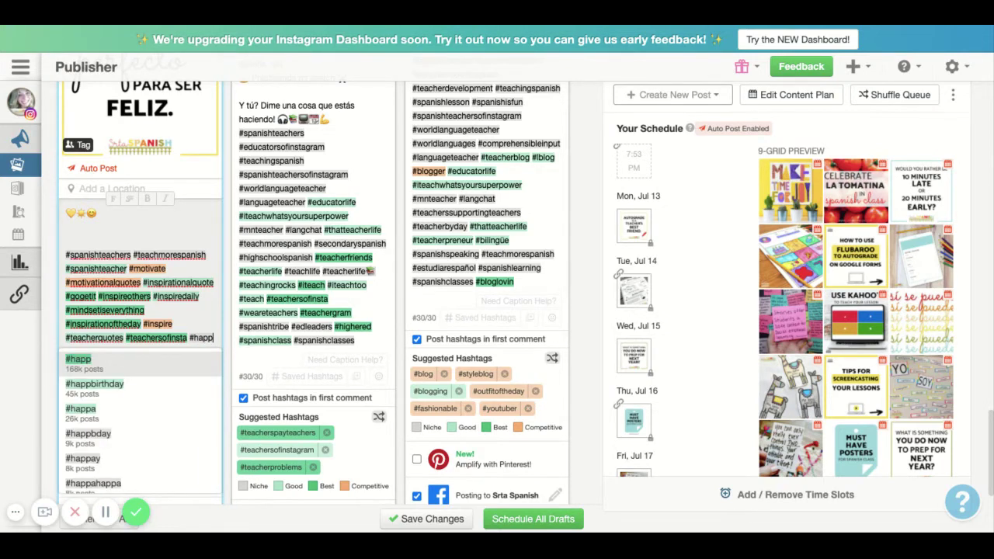
{"action": "type", "text": "y"}
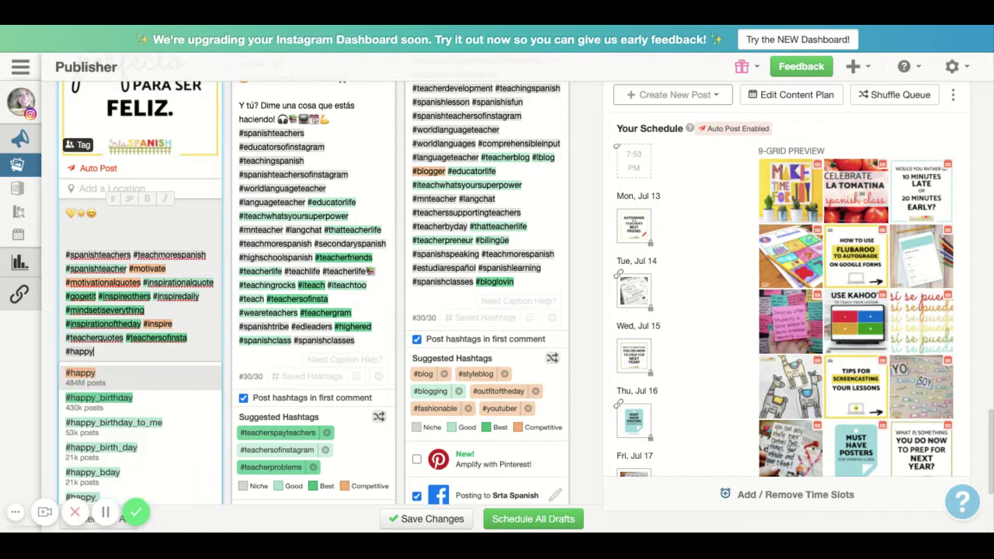
{"action": "type", "text": "da"}
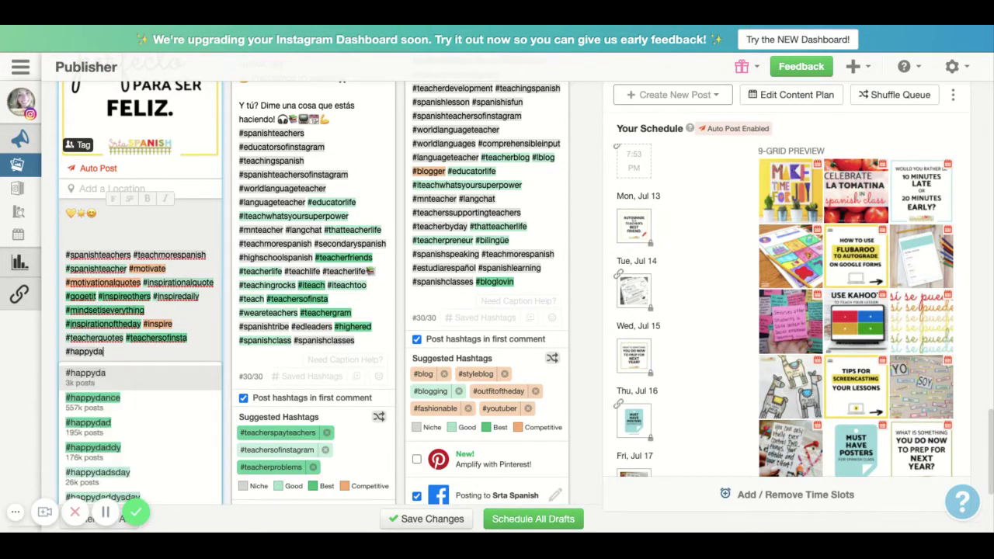
{"action": "type", "text": "y"}
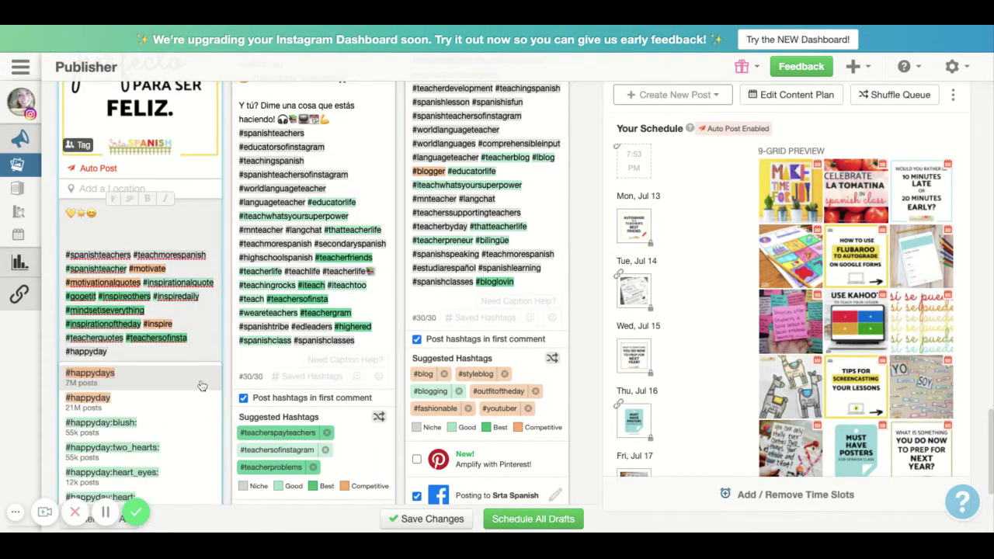
{"action": "left_click", "coordinate": [149, 381]}
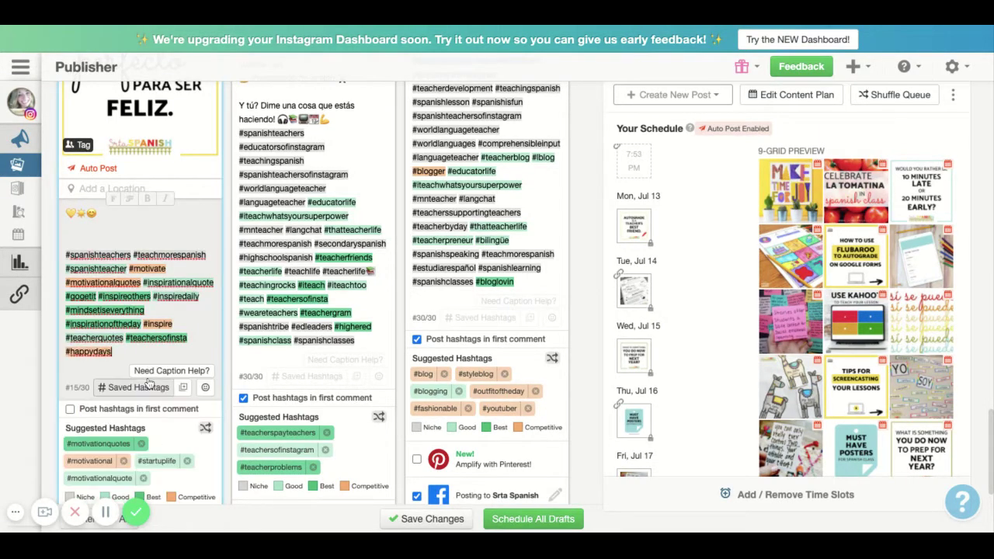
Step: Add the hashtag #happyday at the end of the caption
{"action": "type", "text": "#happy"}
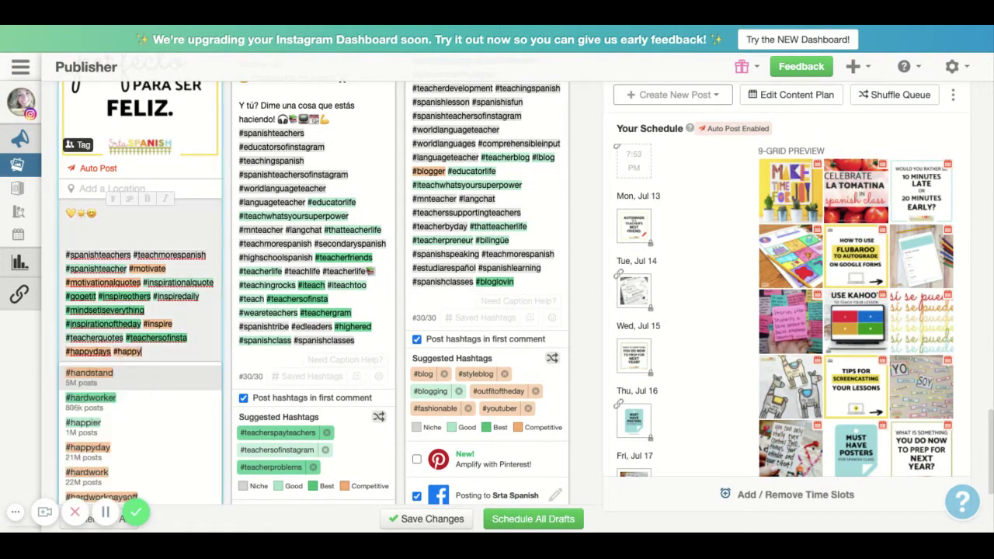
{"action": "type", "text": "day"}
{"action": "left_click", "coordinate": [159, 375]}
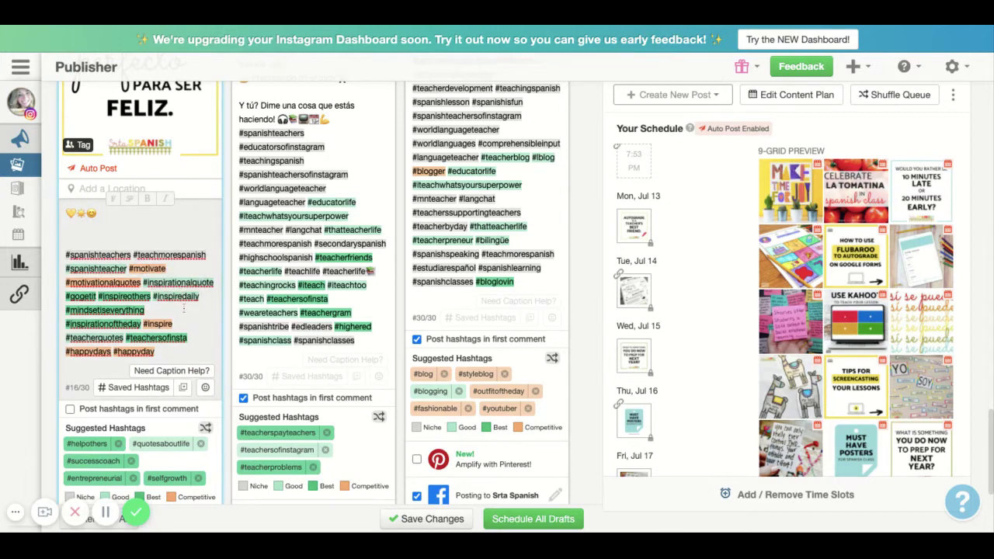
Step: Look through the saved hashtag lists available for the quote post's caption and close the list chooser without inserting any
{"action": "scroll", "coordinate": [184, 307], "scroll_direction": "down", "scroll_amount": 1}
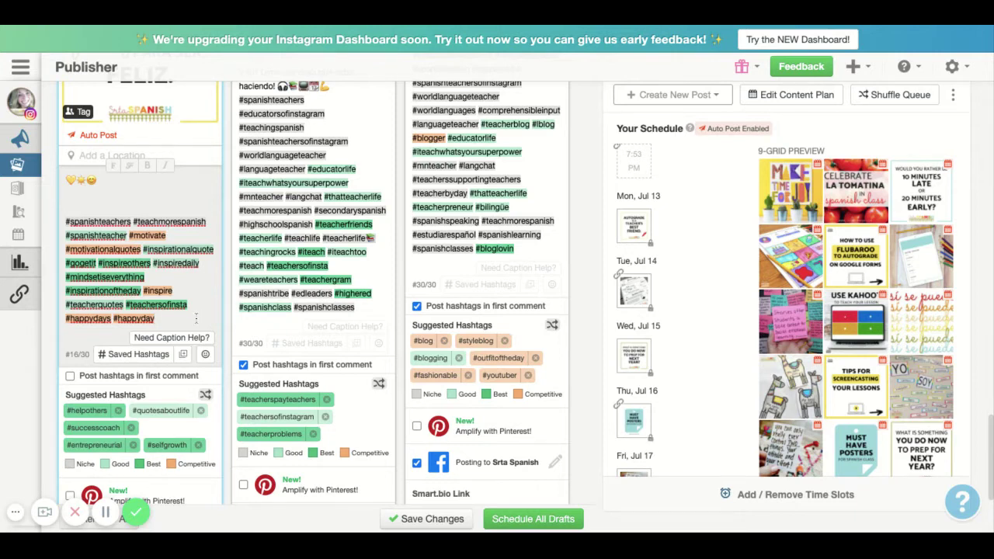
{"action": "scroll", "coordinate": [196, 319], "scroll_direction": "down", "scroll_amount": 1}
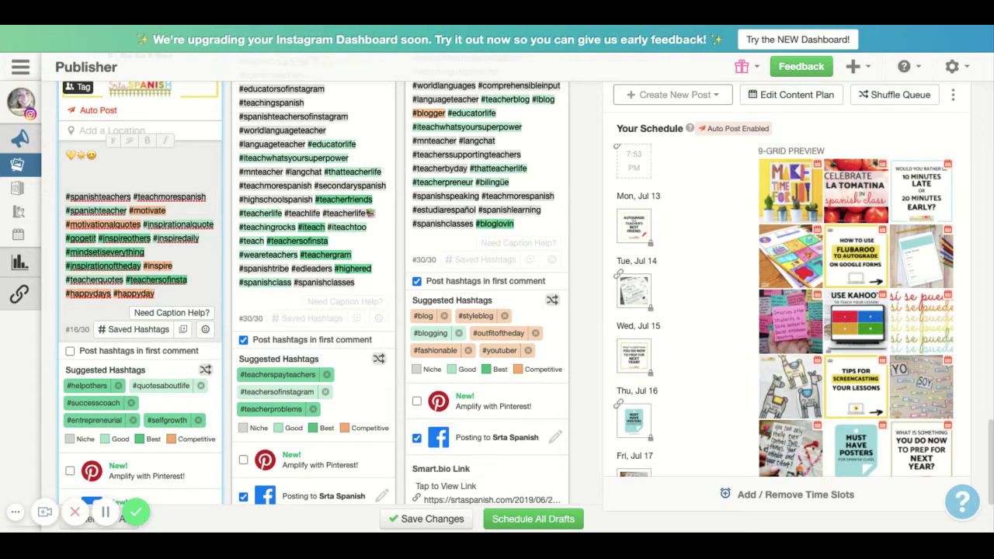
{"action": "scroll", "coordinate": [172, 259], "scroll_direction": "down", "scroll_amount": 1}
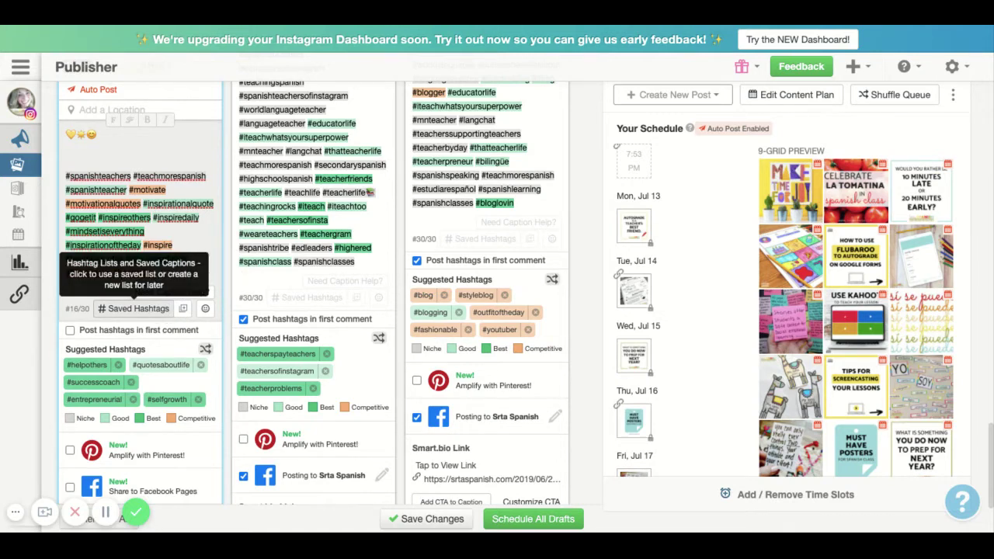
{"action": "left_click", "coordinate": [134, 308]}
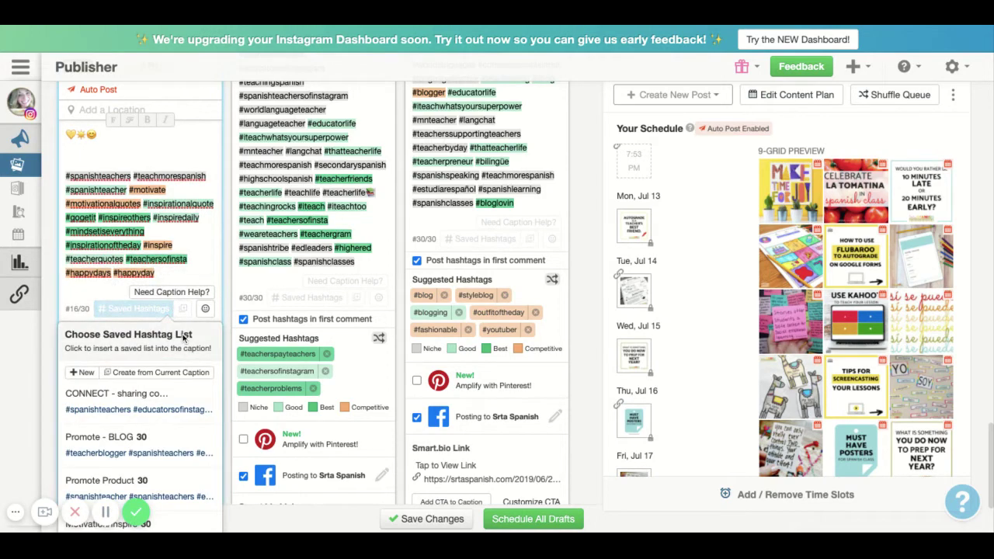
{"action": "scroll", "coordinate": [184, 335], "scroll_direction": "down", "scroll_amount": 3}
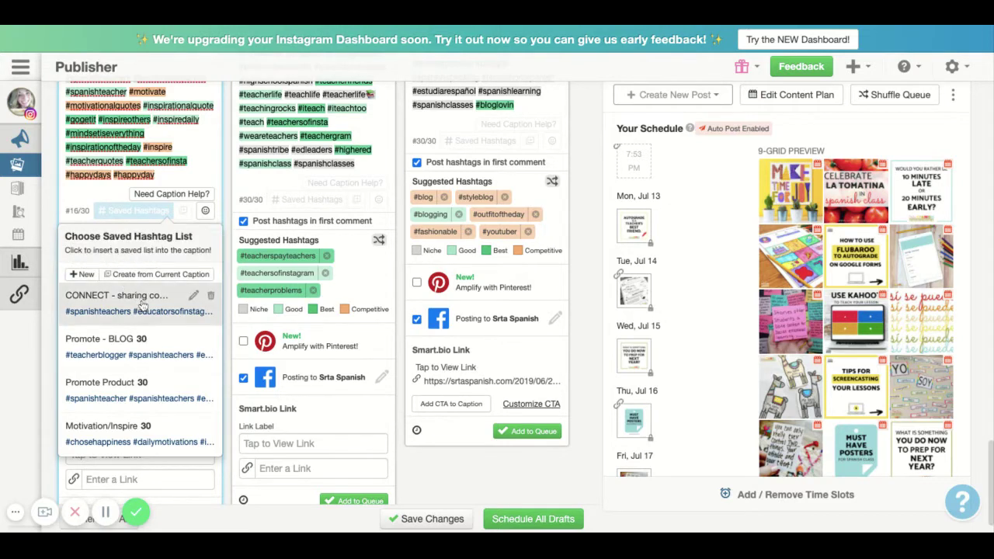
{"action": "scroll", "coordinate": [170, 395], "scroll_direction": "down", "scroll_amount": 1}
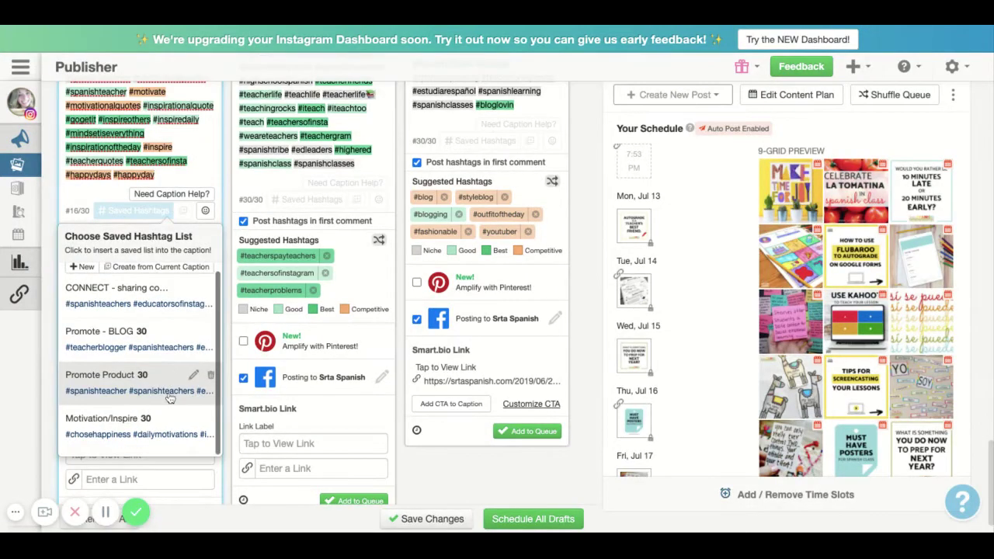
{"action": "scroll", "coordinate": [170, 396], "scroll_direction": "up", "scroll_amount": 1}
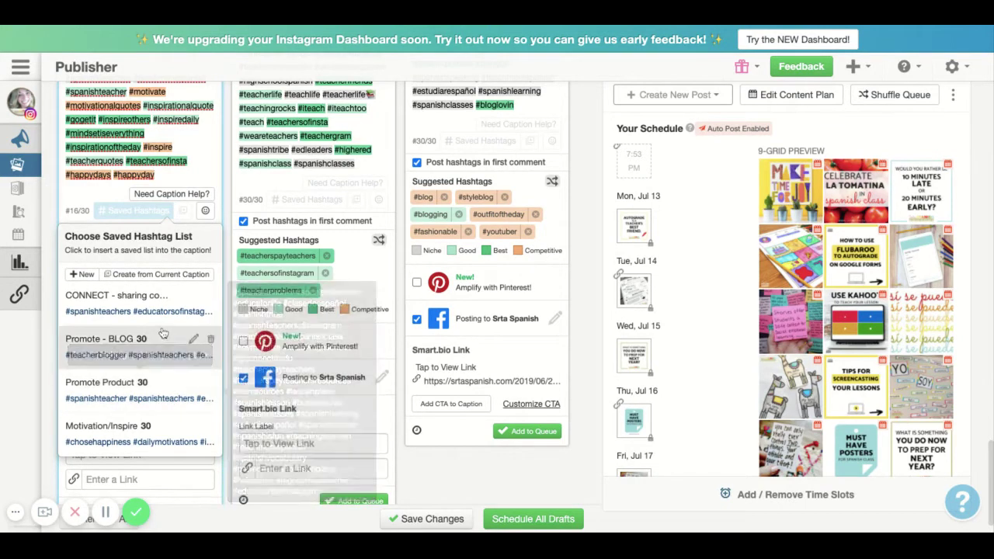
{"action": "scroll", "coordinate": [163, 332], "scroll_direction": "up", "scroll_amount": 1}
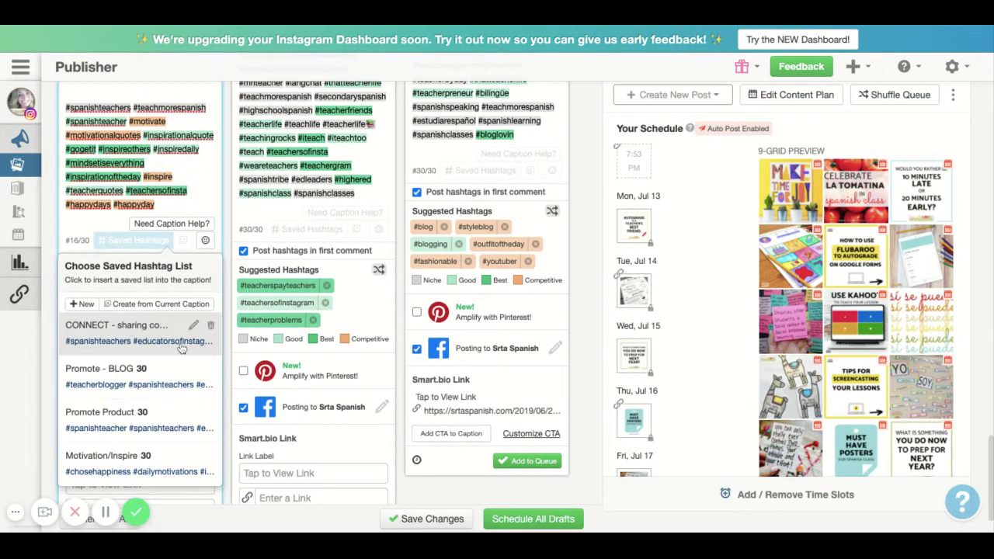
{"action": "scroll", "coordinate": [175, 415], "scroll_direction": "down", "scroll_amount": 1}
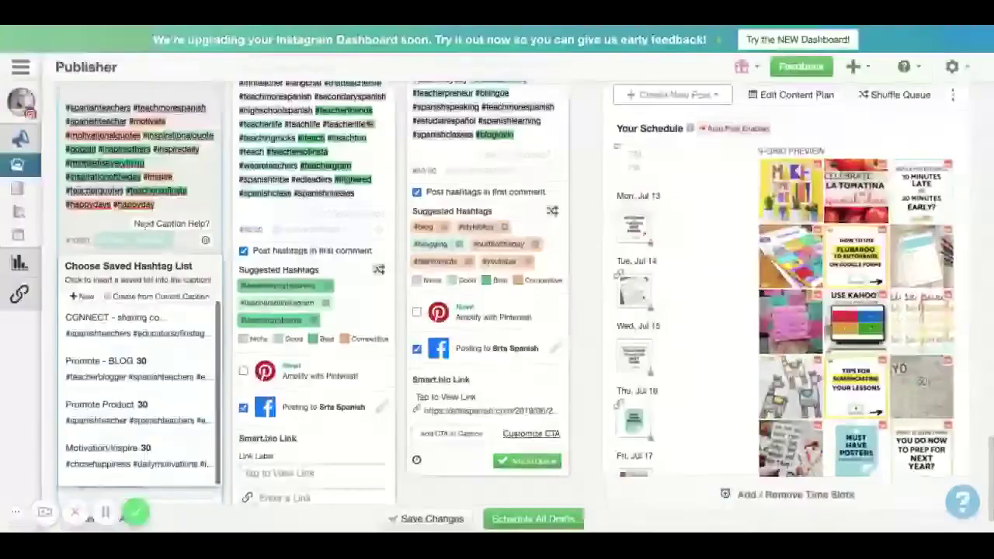
{"action": "left_click", "coordinate": [170, 203]}
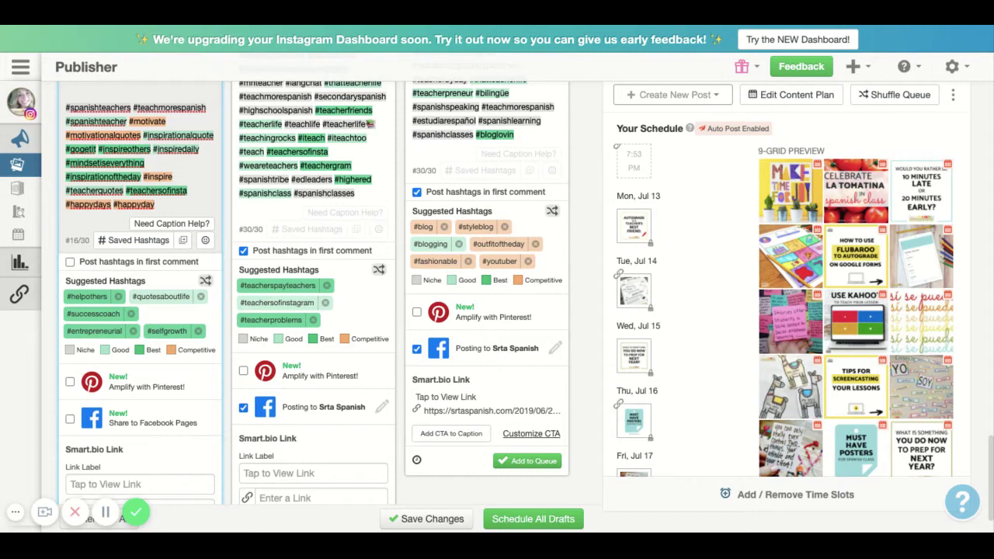
Step: Delete all hashtags from the caption of the "Hoy es un día perfecto para ser feliz" post, keeping only the emojis
{"action": "scroll", "coordinate": [315, 292], "scroll_direction": "up", "scroll_amount": 4}
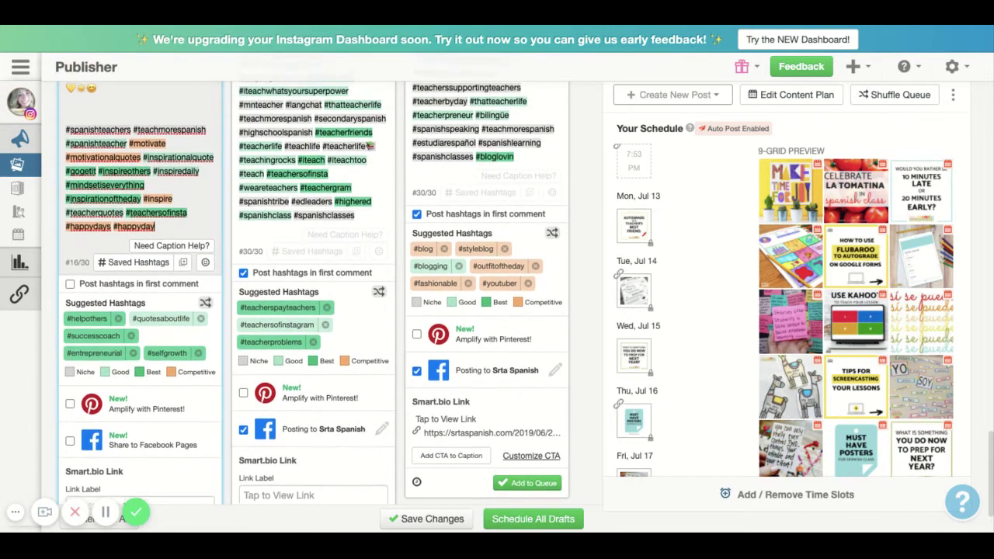
{"action": "scroll", "coordinate": [314, 292], "scroll_direction": "up", "scroll_amount": 10}
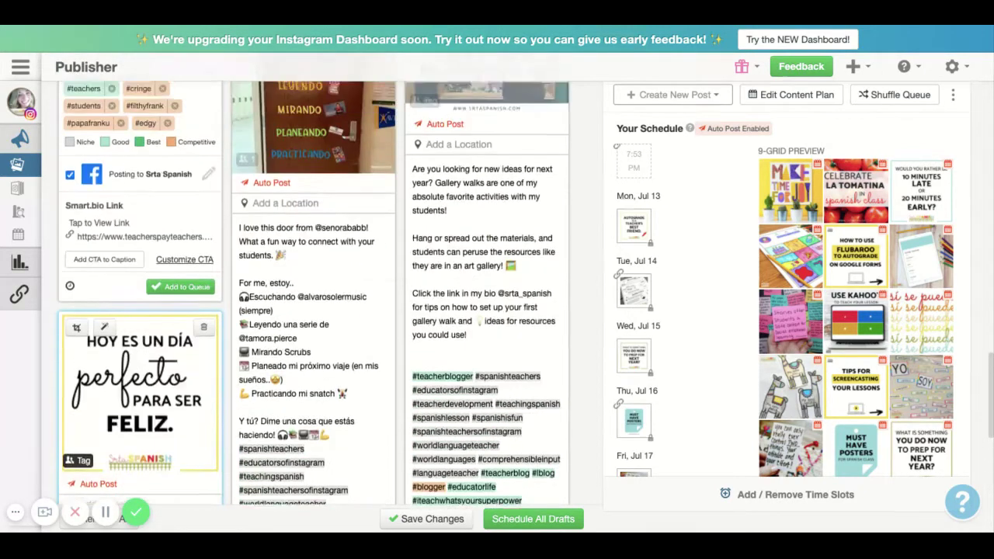
{"action": "scroll", "coordinate": [172, 256], "scroll_direction": "down", "scroll_amount": 9}
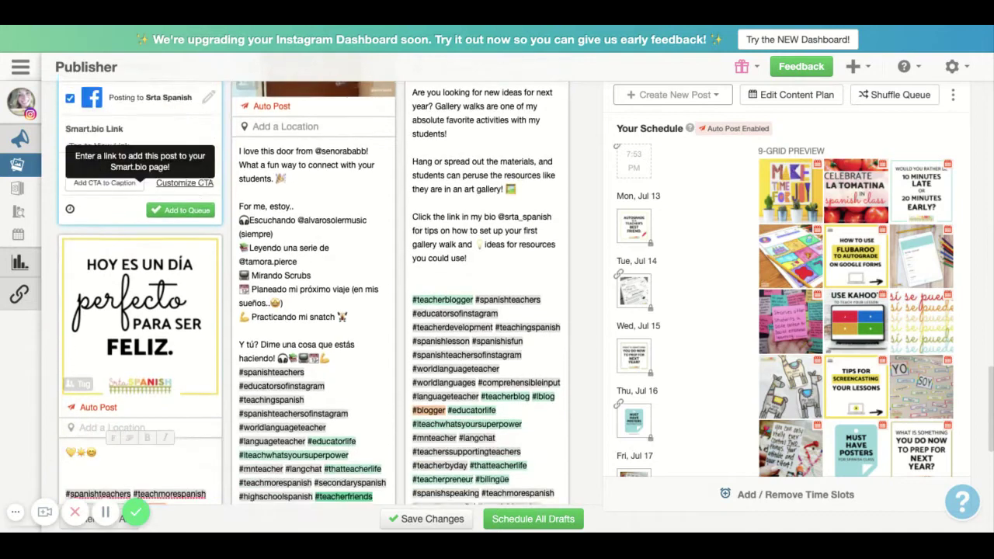
{"action": "left_click", "coordinate": [138, 354]}
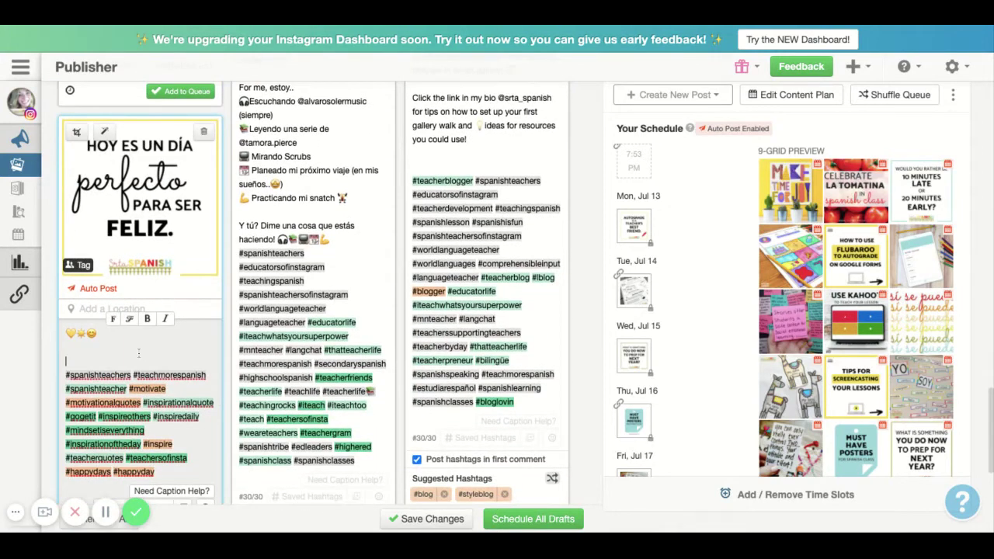
{"action": "key", "text": "ctrl+a"}
{"action": "left_click", "coordinate": [138, 353]}
{"action": "key", "text": "shift+Down"}
{"action": "key", "text": "shift+Down"}
{"action": "key", "text": "shift+Down"}
{"action": "key", "text": "shift+Down"}
{"action": "key", "text": "shift+Down"}
{"action": "key", "text": "shift+Down"}
{"action": "key", "text": "shift+Down"}
{"action": "key", "text": "shift+Down"}
{"action": "key", "text": "shift+Down"}
{"action": "key", "text": "shift+Down"}
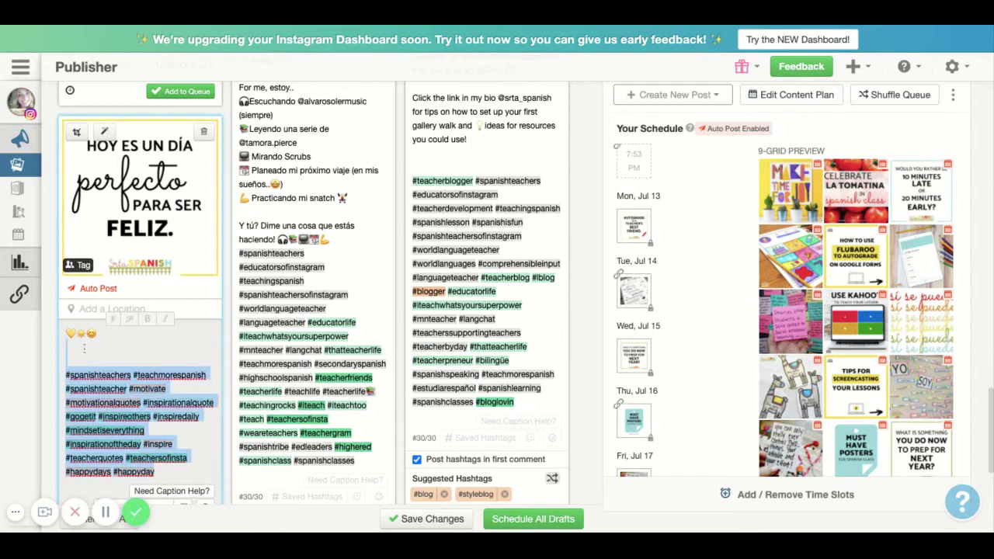
{"action": "key", "text": "BackSpace"}
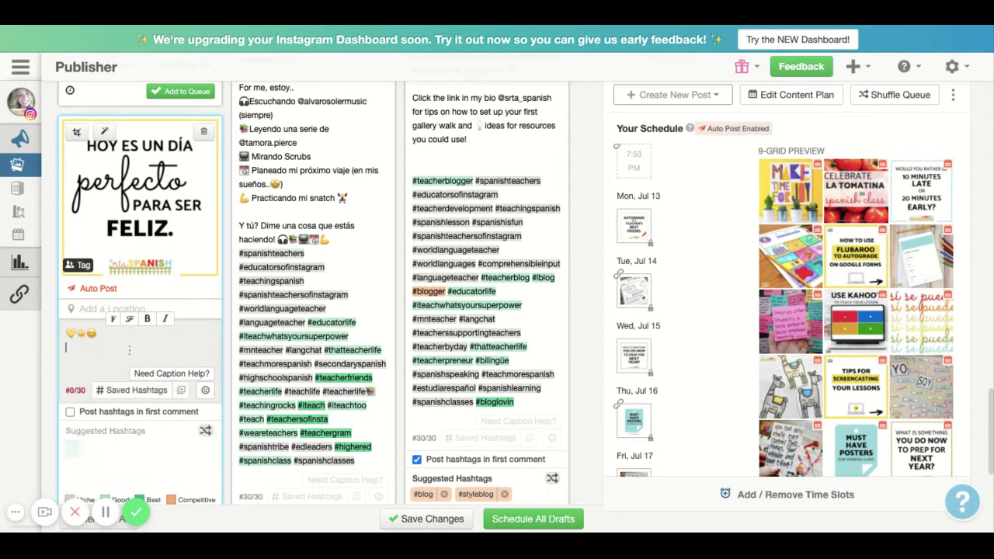
Step: Insert the saved hashtag list Motivation/Inspire into the quote post's caption below the emojis
{"action": "scroll", "coordinate": [129, 350], "scroll_direction": "down", "scroll_amount": 1}
{"action": "scroll", "coordinate": [129, 350], "scroll_direction": "down", "scroll_amount": 1}
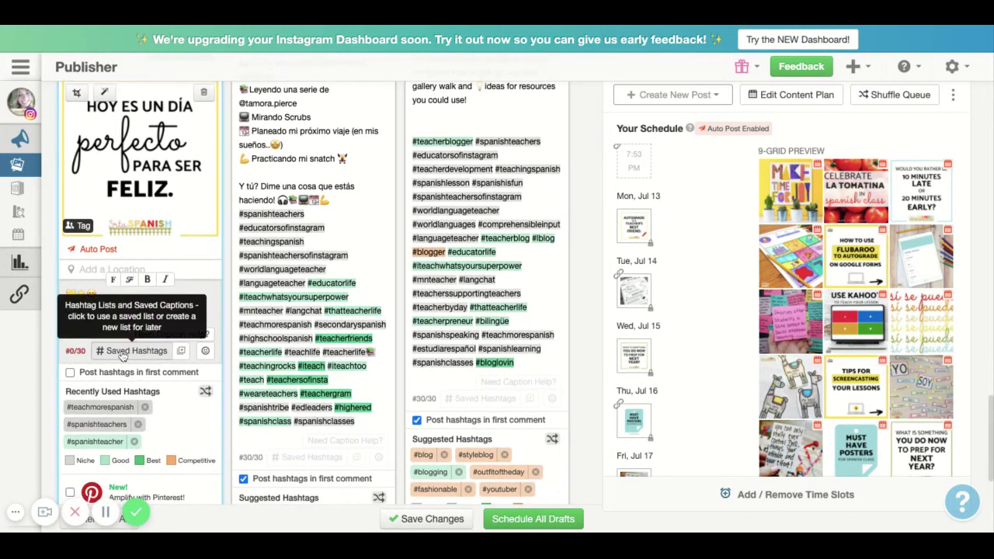
{"action": "left_click", "coordinate": [123, 352]}
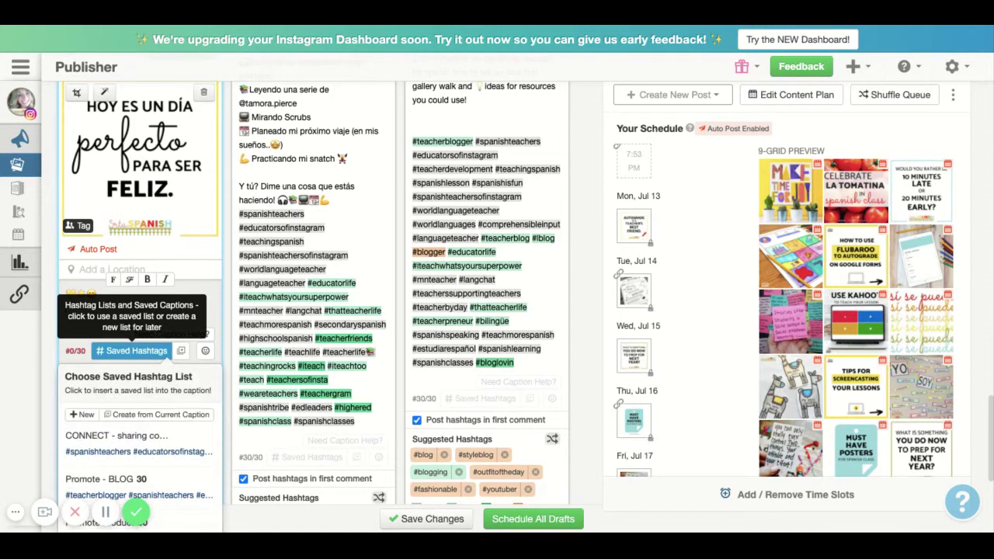
{"action": "scroll", "coordinate": [158, 440], "scroll_direction": "down", "scroll_amount": 1}
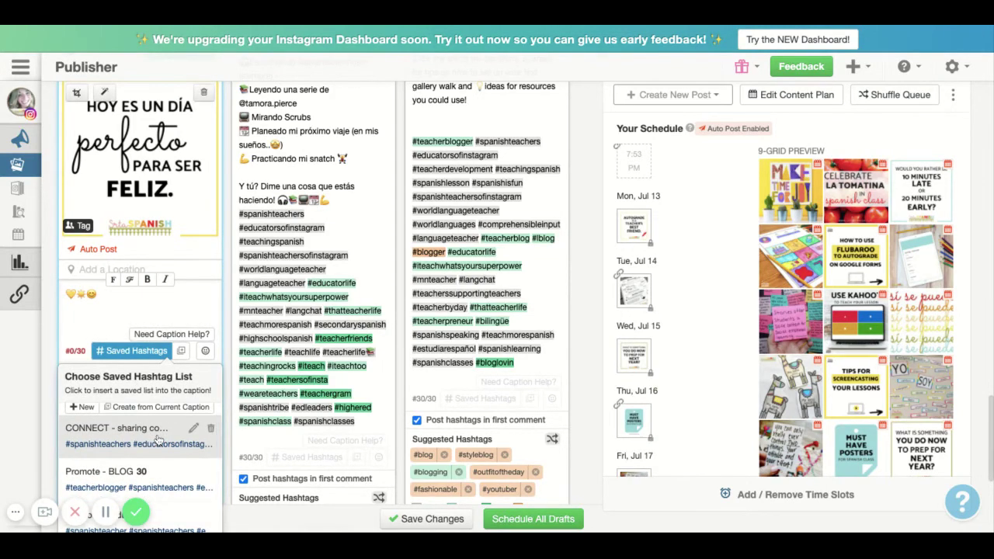
{"action": "scroll", "coordinate": [148, 435], "scroll_direction": "down", "scroll_amount": 5}
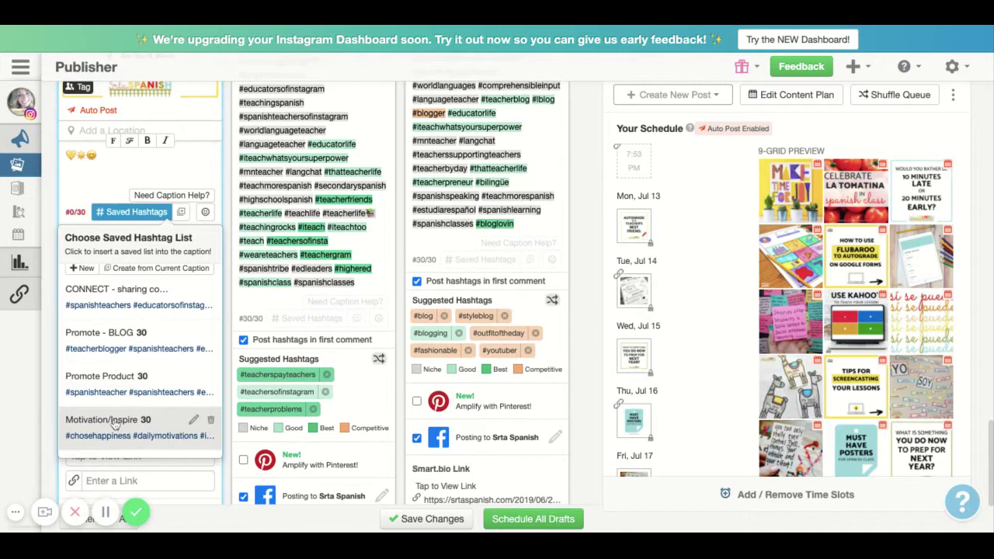
{"action": "left_click", "coordinate": [114, 425]}
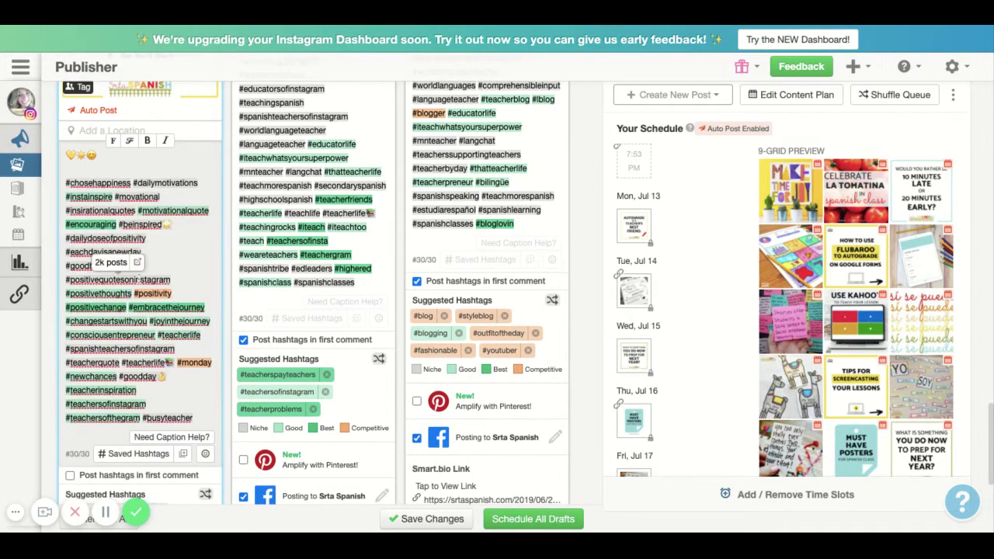
Step: Set the quote post's hashtags to be posted in the first comment
{"action": "scroll", "coordinate": [151, 386], "scroll_direction": "down", "scroll_amount": 2}
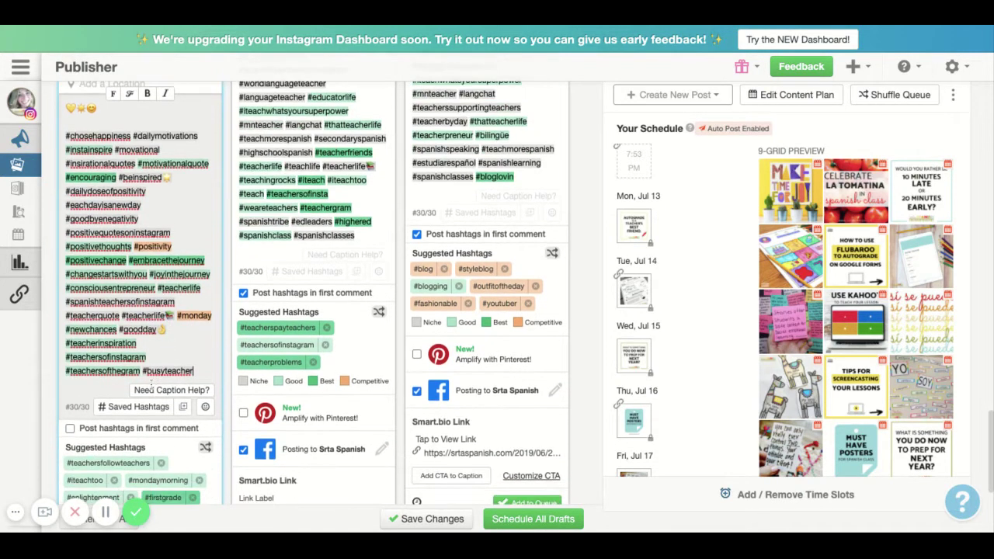
{"action": "scroll", "coordinate": [92, 410], "scroll_direction": "down", "scroll_amount": 4}
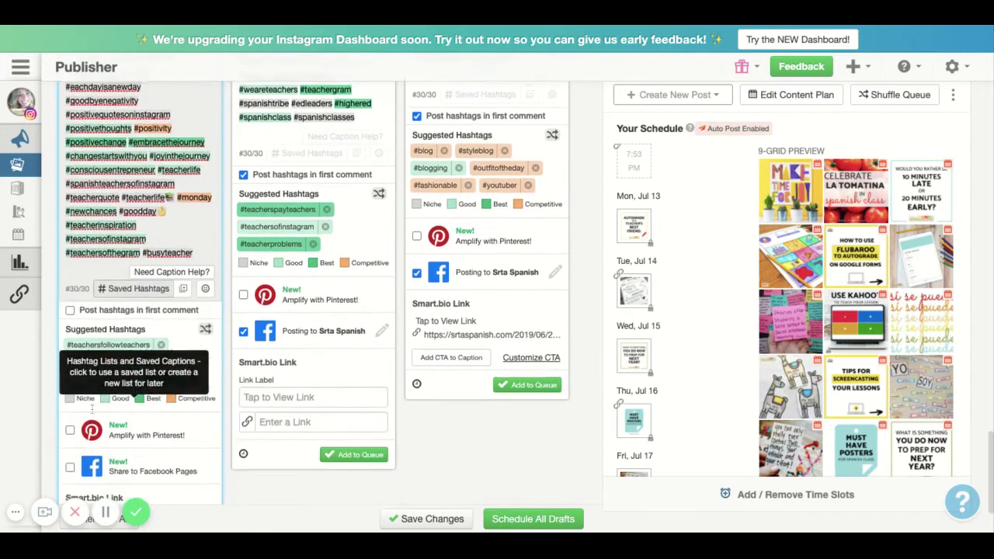
{"action": "scroll", "coordinate": [92, 409], "scroll_direction": "down", "scroll_amount": 2}
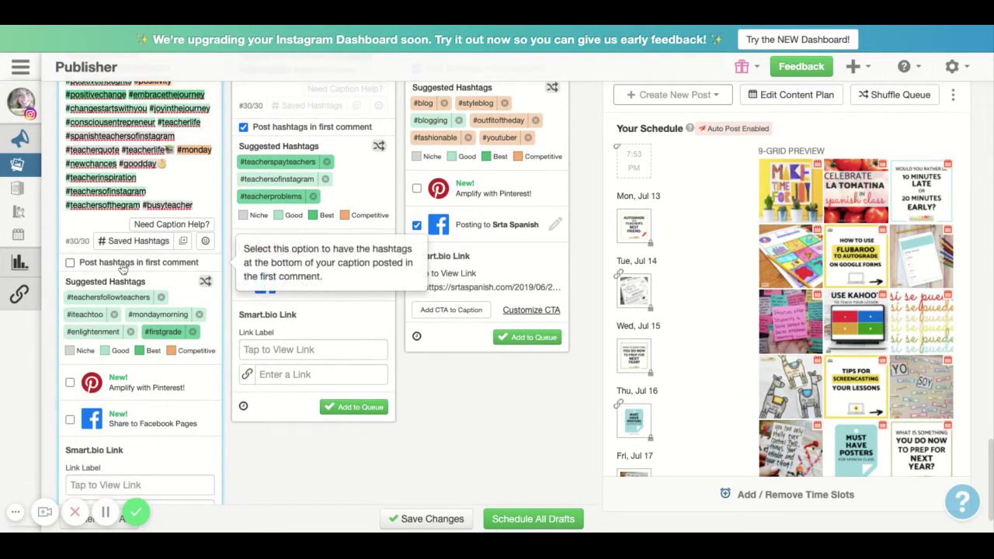
{"action": "left_click", "coordinate": [122, 264]}
{"action": "scroll", "coordinate": [129, 303], "scroll_direction": "down", "scroll_amount": 3}
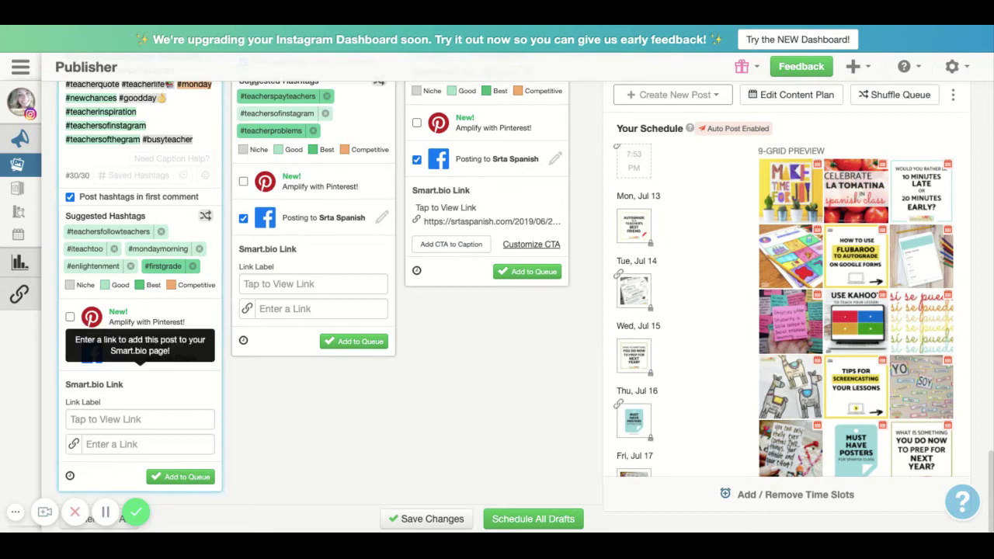
Step: Review the quote post draft and the neighbouring drafts, checking their images, captions, hashtags, sharing options and Smart.bio links
{"action": "scroll", "coordinate": [140, 419], "scroll_direction": "up", "scroll_amount": 10}
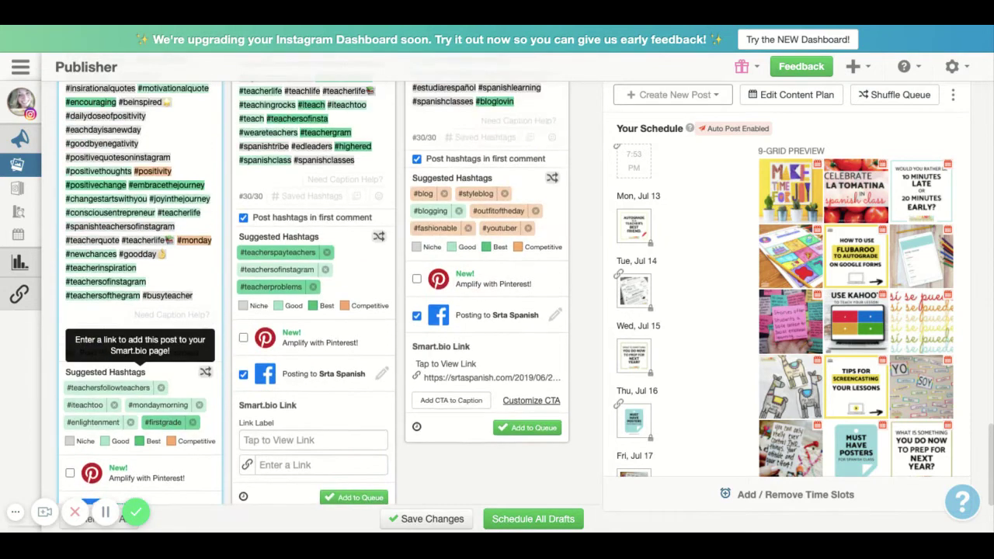
{"action": "scroll", "coordinate": [183, 311], "scroll_direction": "up", "scroll_amount": 3}
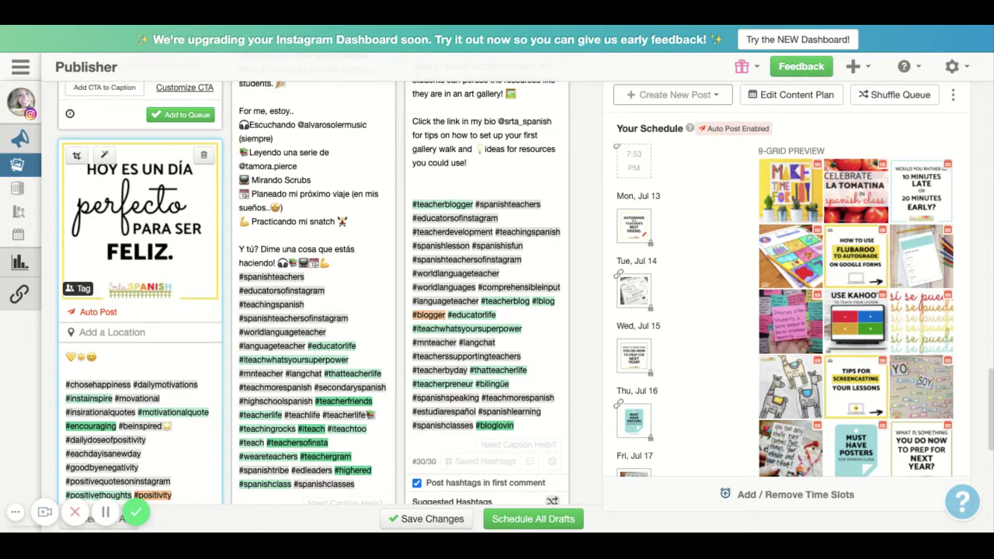
{"action": "scroll", "coordinate": [311, 295], "scroll_direction": "up", "scroll_amount": 10}
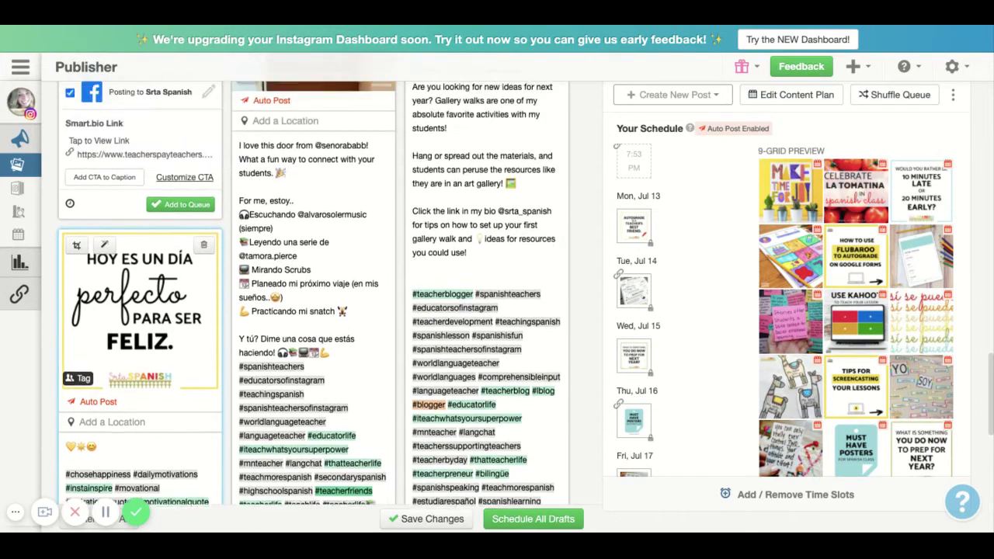
{"action": "scroll", "coordinate": [466, 233], "scroll_direction": "up", "scroll_amount": 2}
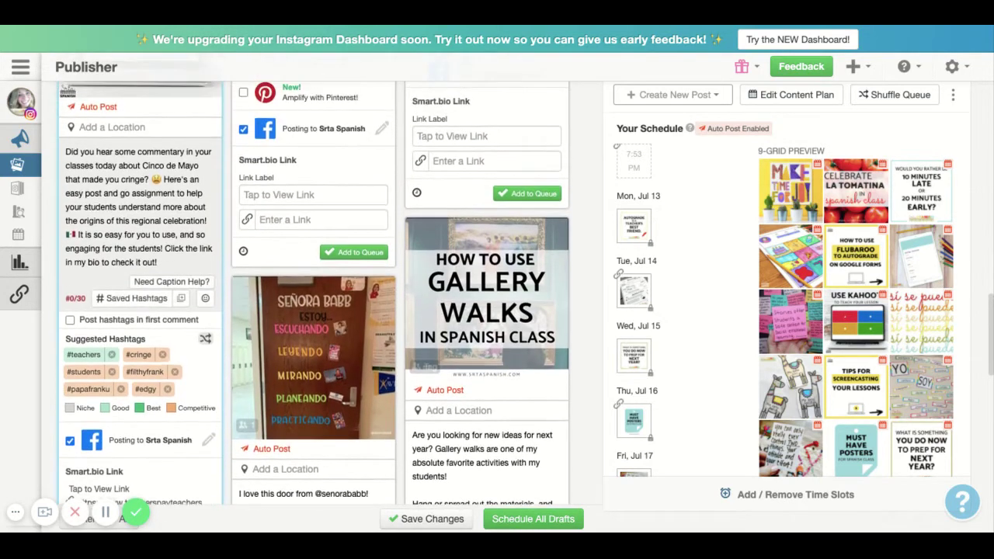
{"action": "scroll", "coordinate": [466, 233], "scroll_direction": "down", "scroll_amount": 3}
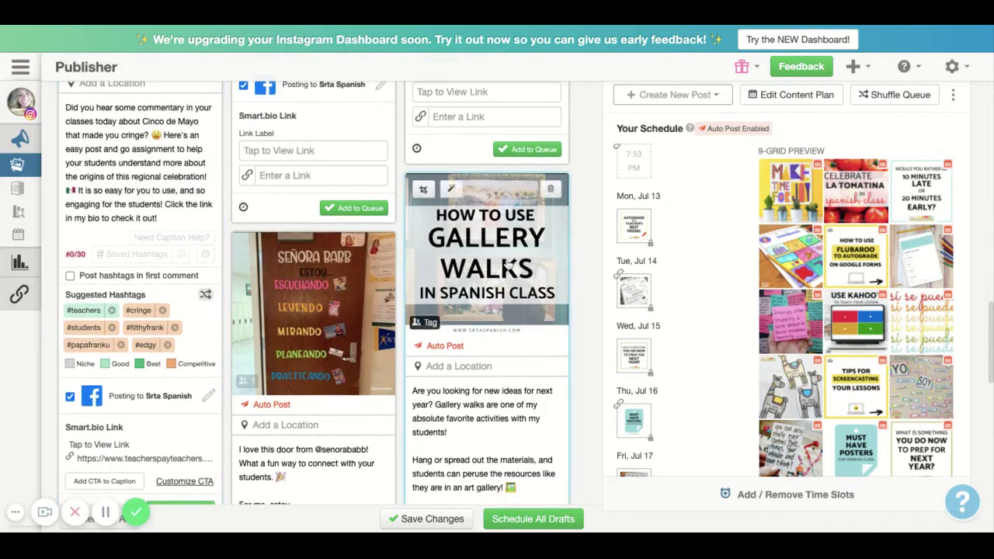
{"action": "scroll", "coordinate": [509, 266], "scroll_direction": "down", "scroll_amount": 3}
{"action": "scroll", "coordinate": [509, 266], "scroll_direction": "down", "scroll_amount": 4}
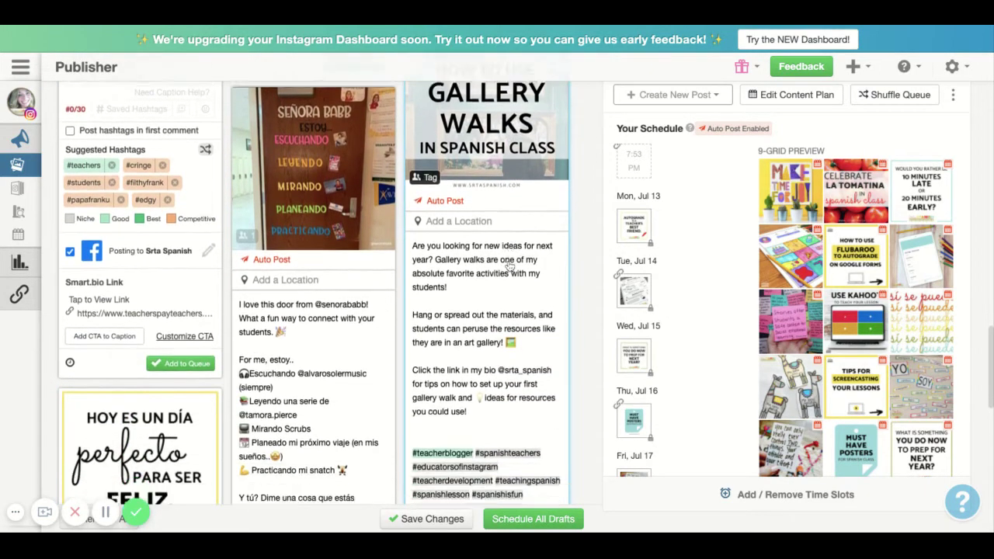
{"action": "scroll", "coordinate": [494, 311], "scroll_direction": "down", "scroll_amount": 7}
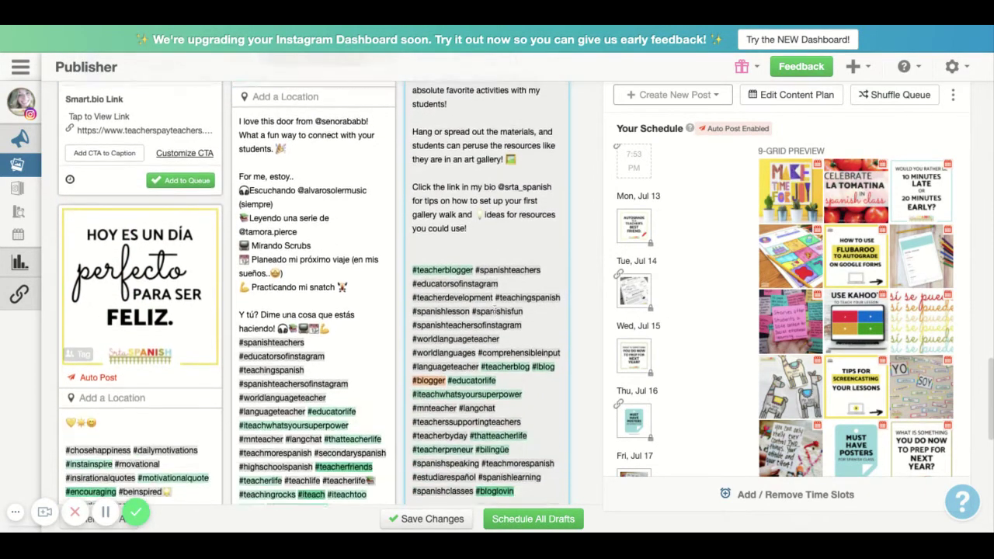
{"action": "scroll", "coordinate": [495, 310], "scroll_direction": "down", "scroll_amount": 11}
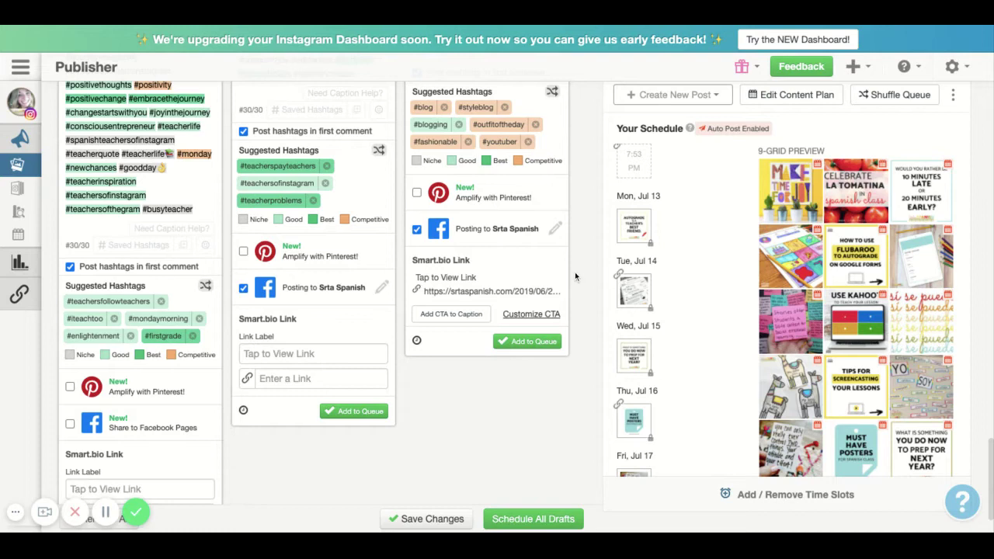
{"action": "scroll", "coordinate": [575, 272], "scroll_direction": "up", "scroll_amount": 2}
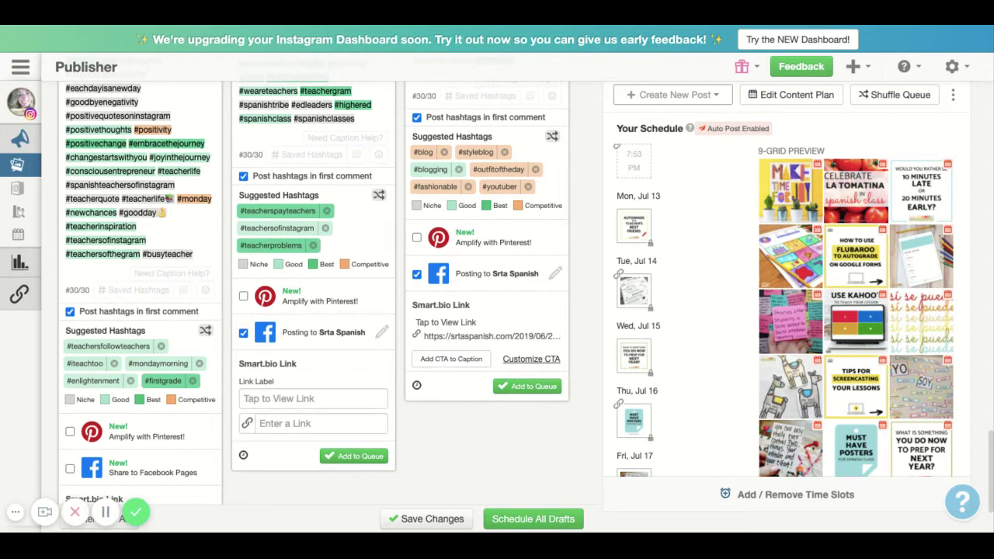
{"action": "scroll", "coordinate": [315, 292], "scroll_direction": "up", "scroll_amount": 4}
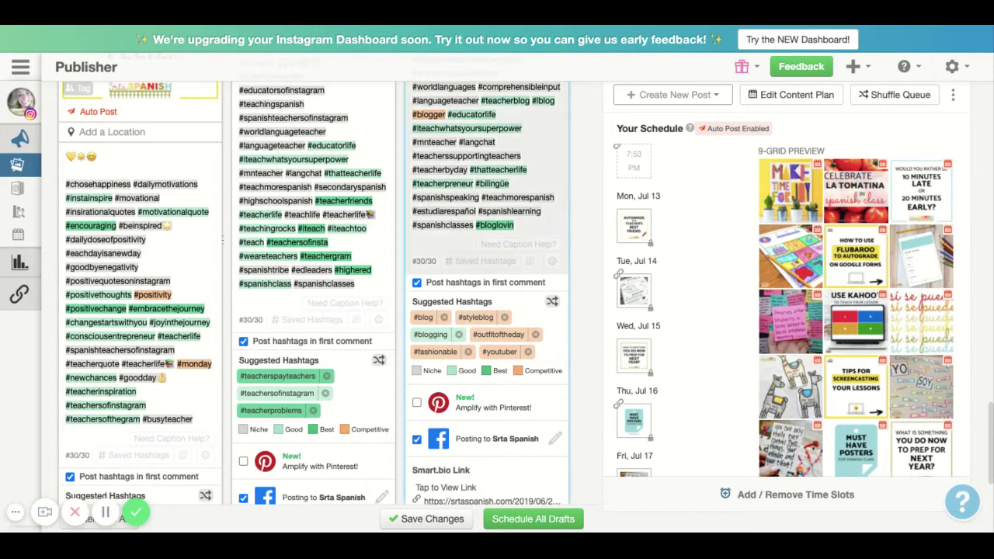
Step: Look through the saved hashtag lists available for the "Hoy es un día perfecto para ser feliz" post without changing its caption
{"action": "scroll", "coordinate": [136, 277], "scroll_direction": "down", "scroll_amount": 3}
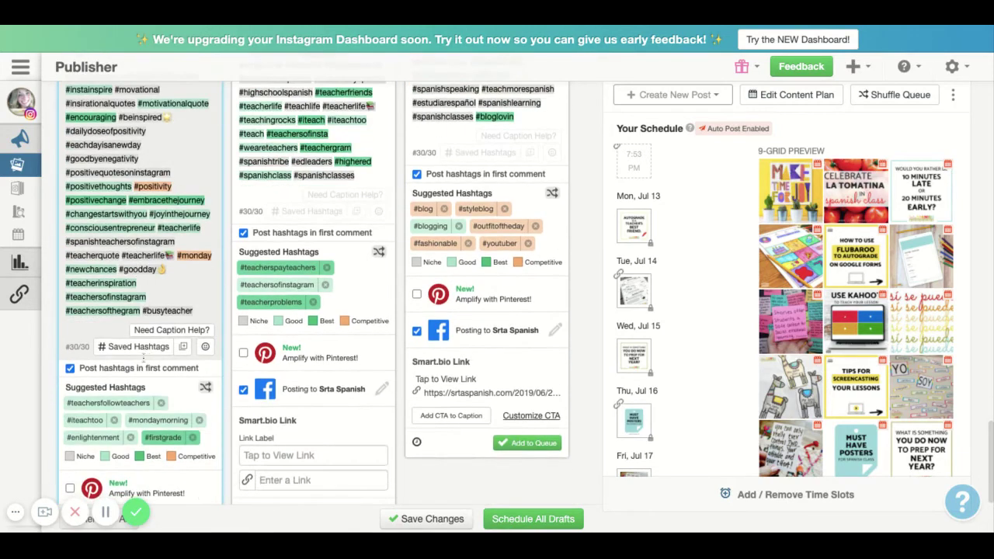
{"action": "left_click", "coordinate": [132, 347]}
{"action": "scroll", "coordinate": [147, 379], "scroll_direction": "down", "scroll_amount": 3}
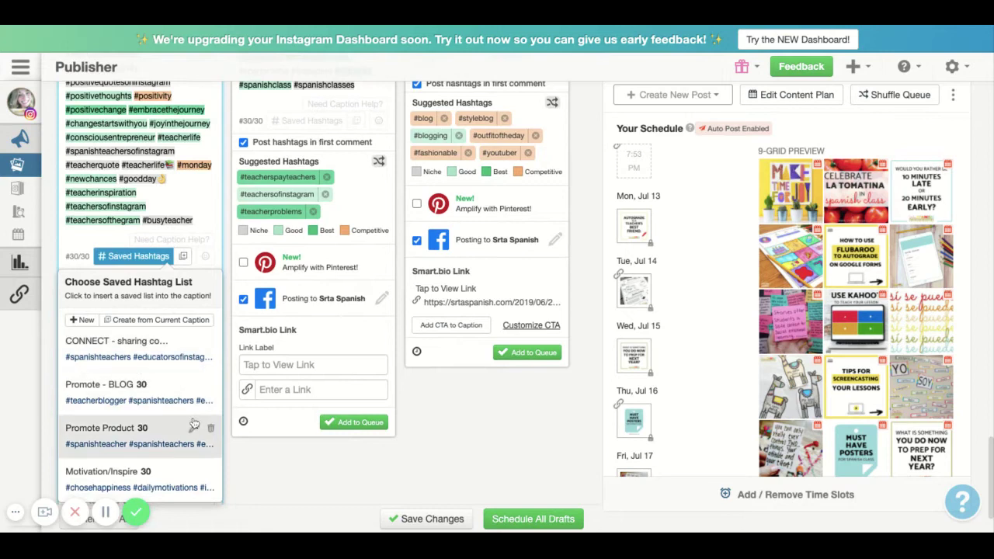
{"action": "left_click", "coordinate": [155, 437]}
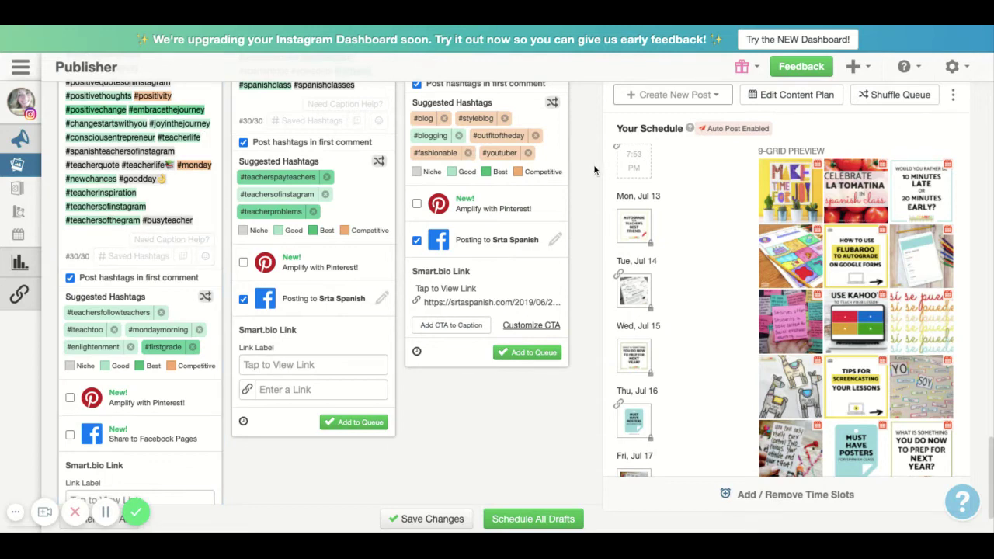
{"action": "scroll", "coordinate": [594, 170], "scroll_direction": "up", "scroll_amount": 2}
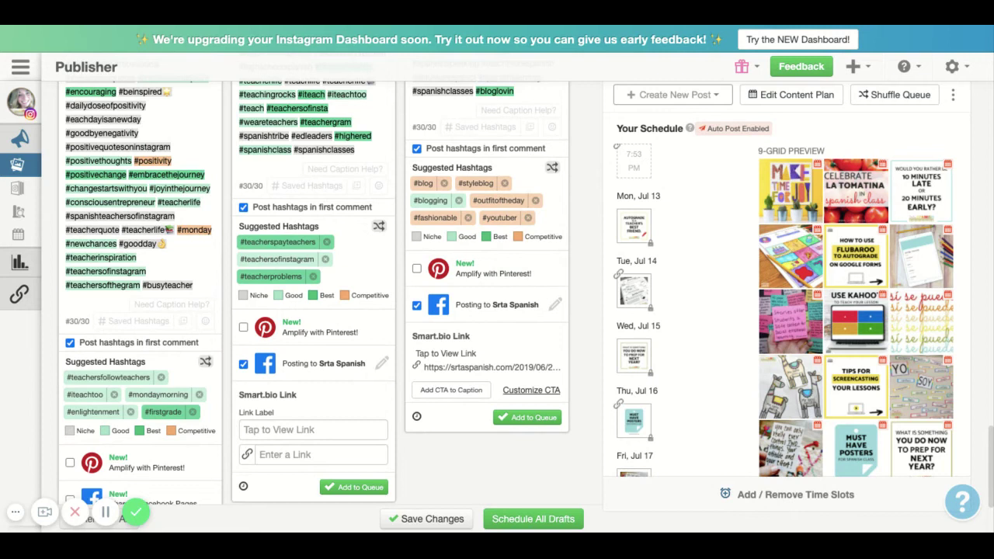
{"action": "scroll", "coordinate": [315, 293], "scroll_direction": "up", "scroll_amount": 3}
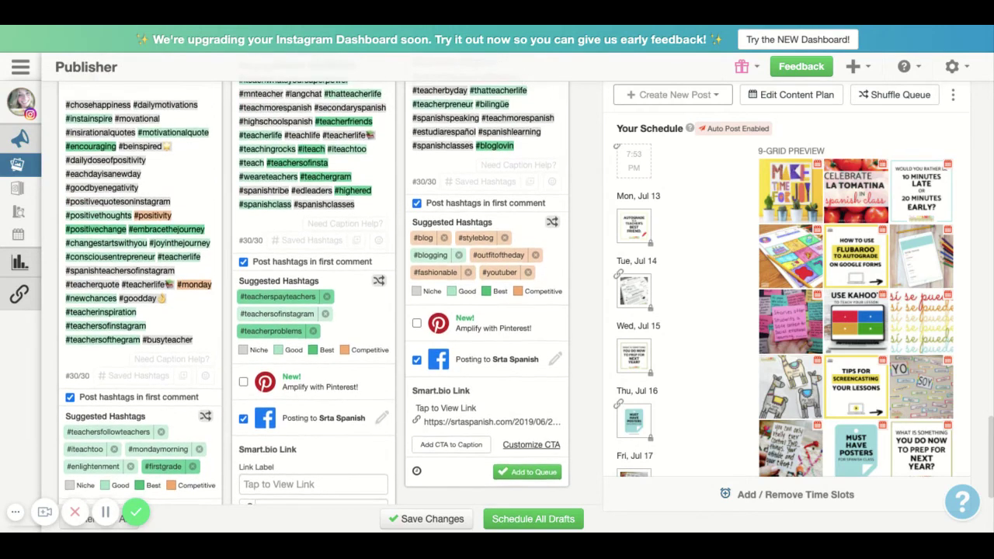
{"action": "scroll", "coordinate": [315, 293], "scroll_direction": "up", "scroll_amount": 3}
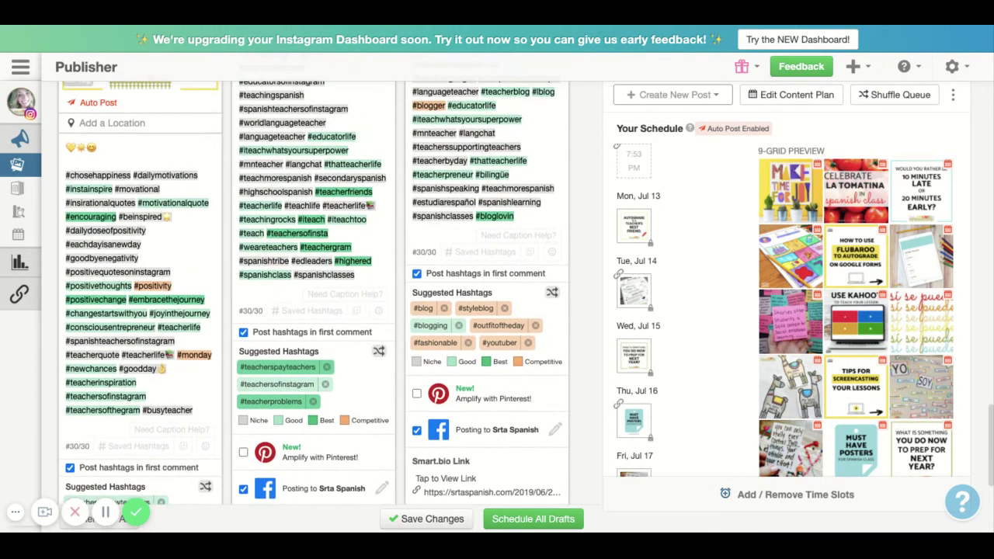
{"action": "scroll", "coordinate": [314, 293], "scroll_direction": "up", "scroll_amount": 10}
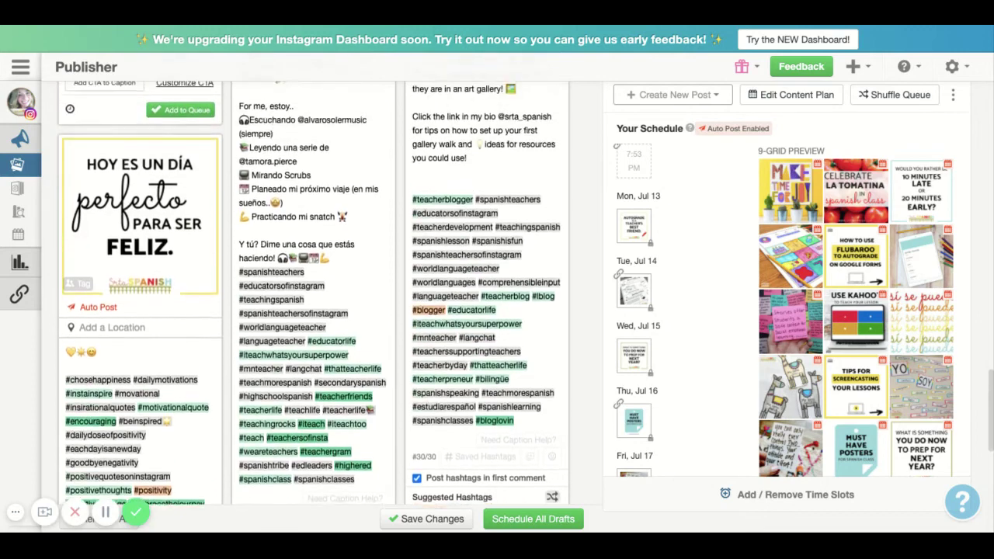
{"action": "scroll", "coordinate": [314, 293], "scroll_direction": "up", "scroll_amount": 5}
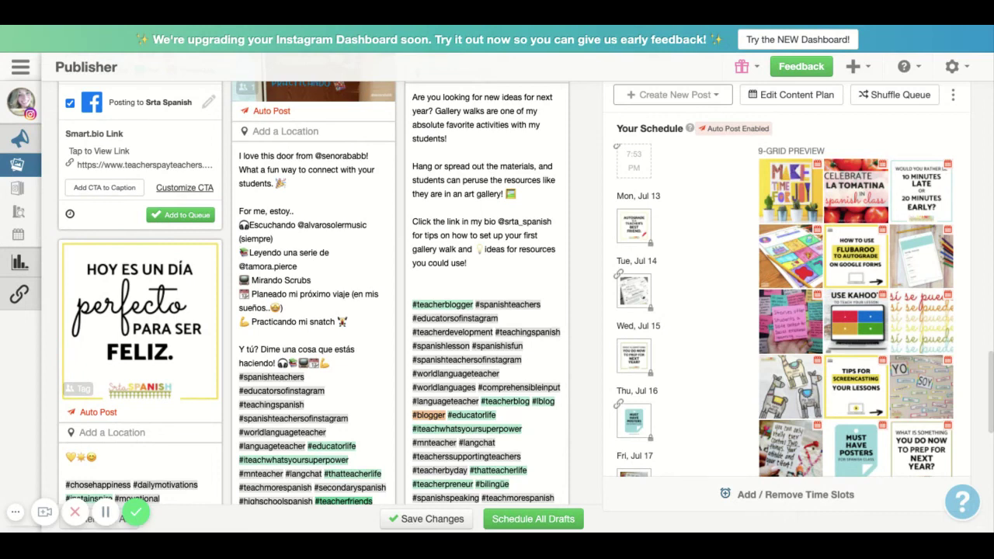
{"action": "scroll", "coordinate": [314, 293], "scroll_direction": "down", "scroll_amount": 6}
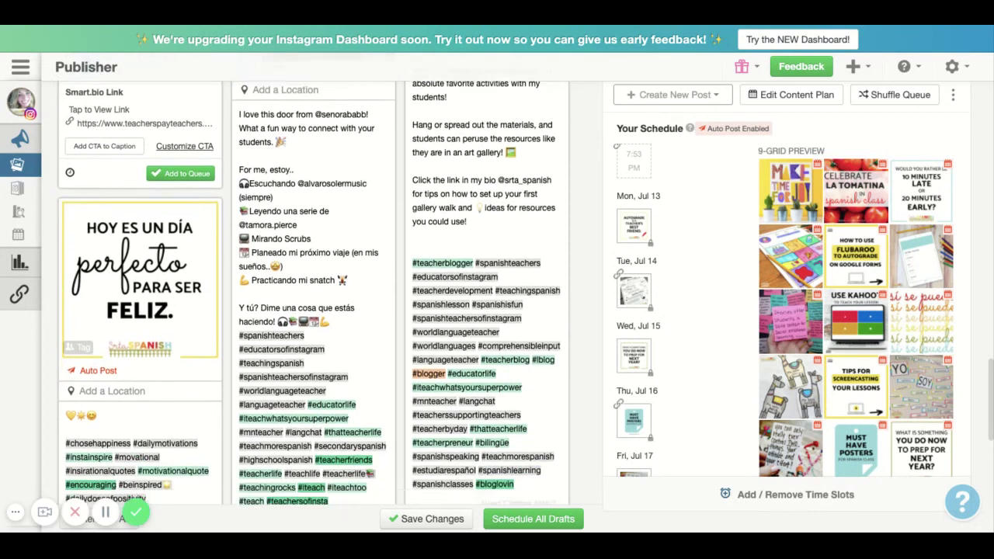